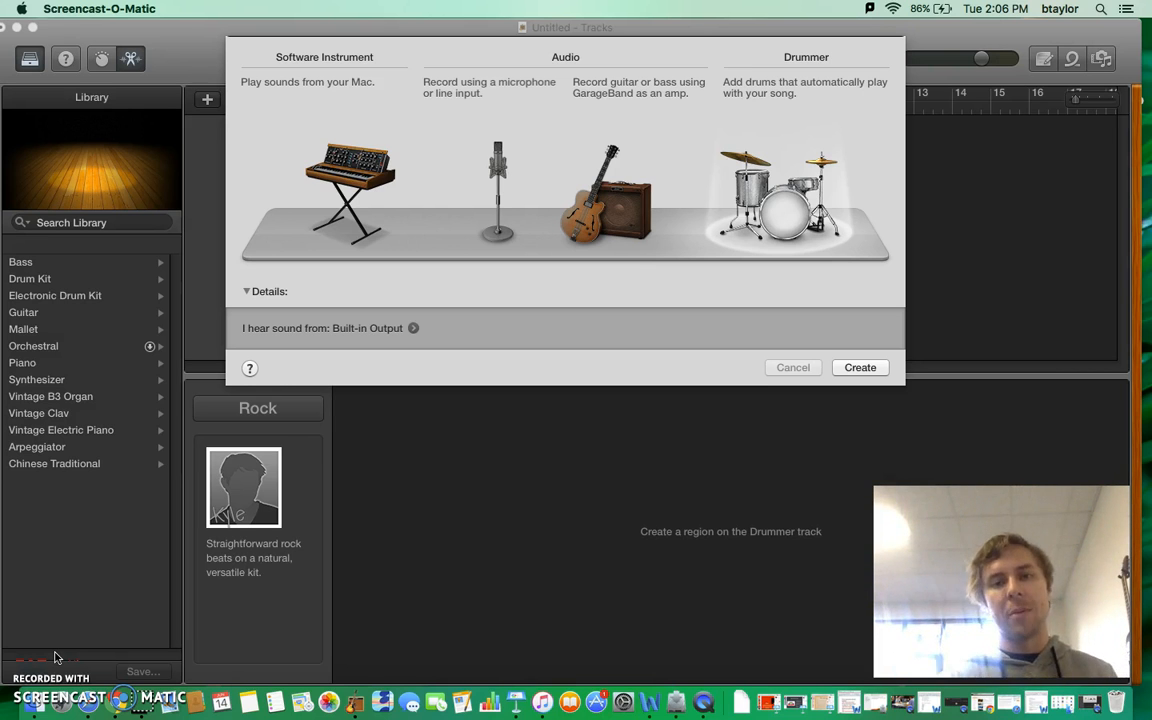
Create a Drummer track in the new project and close the Musical Typing keyboard
click(363, 210)
click(806, 200)
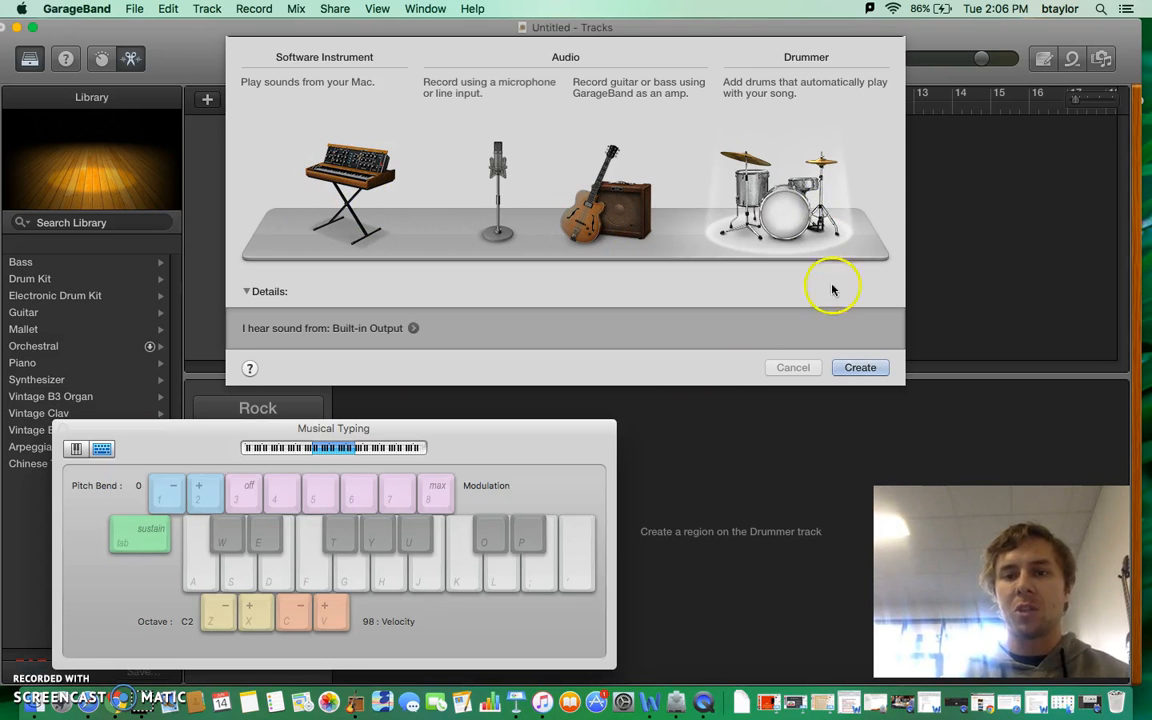
click(877, 370)
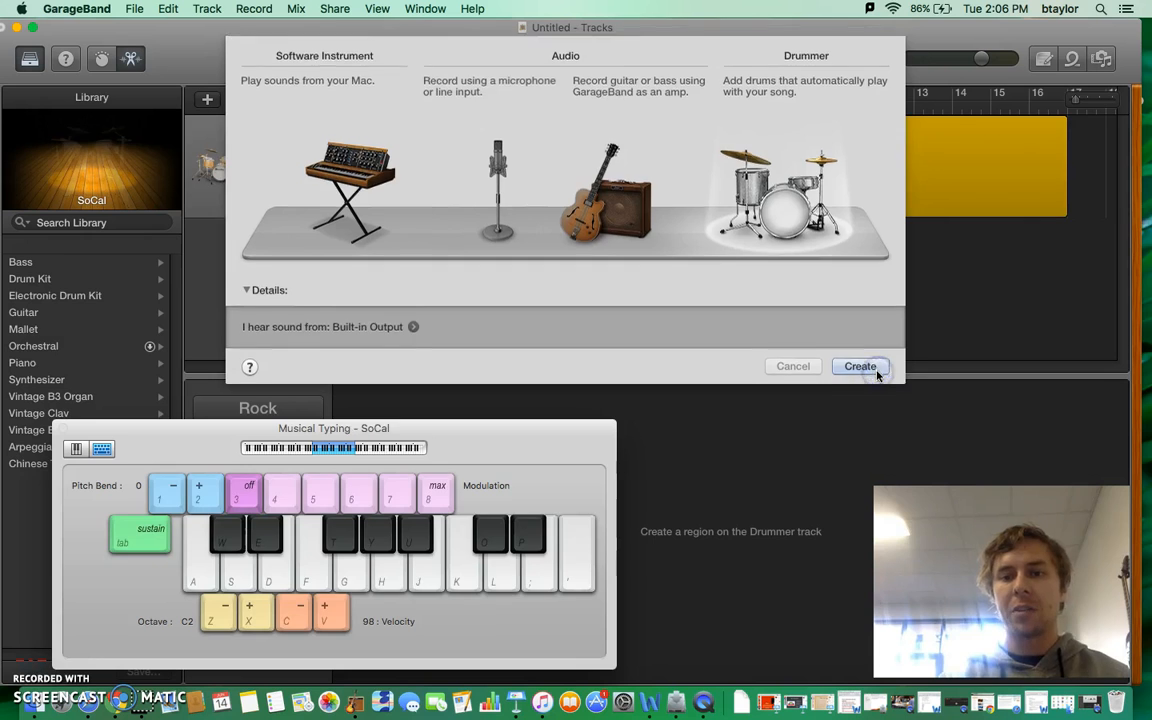
click(64, 429)
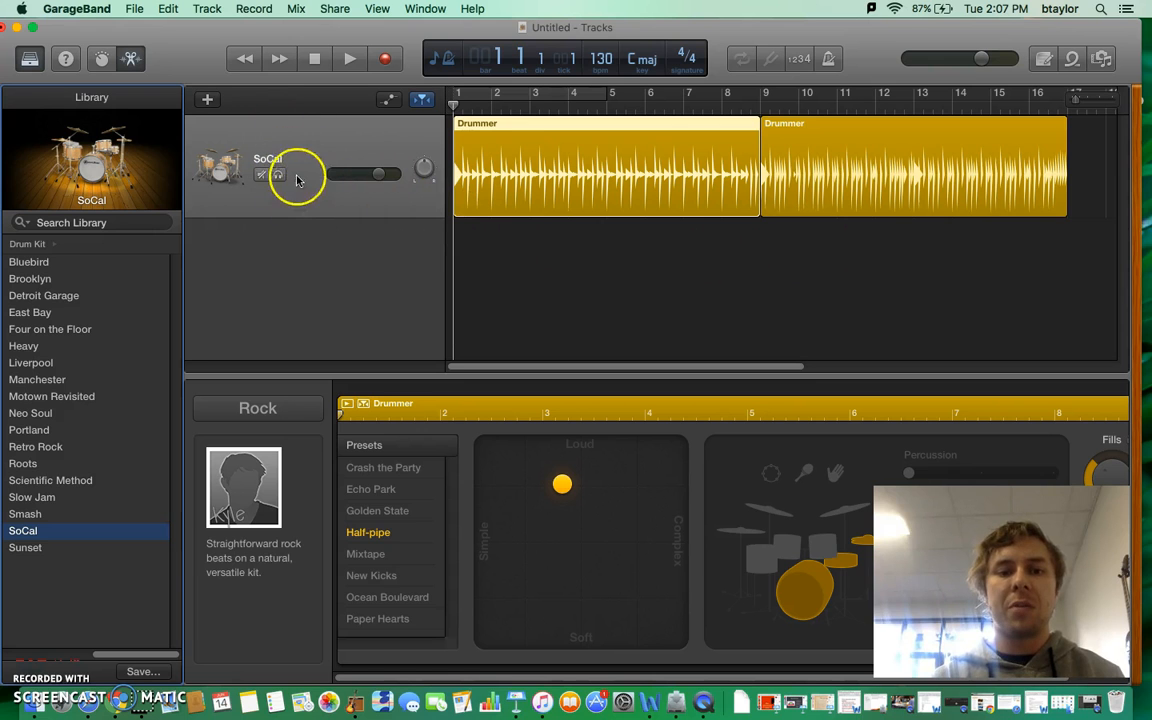
Play the first Drummer region from bar 1 to hear its beat, and stop after a few bars
click(853, 180)
click(640, 147)
click(890, 187)
click(650, 193)
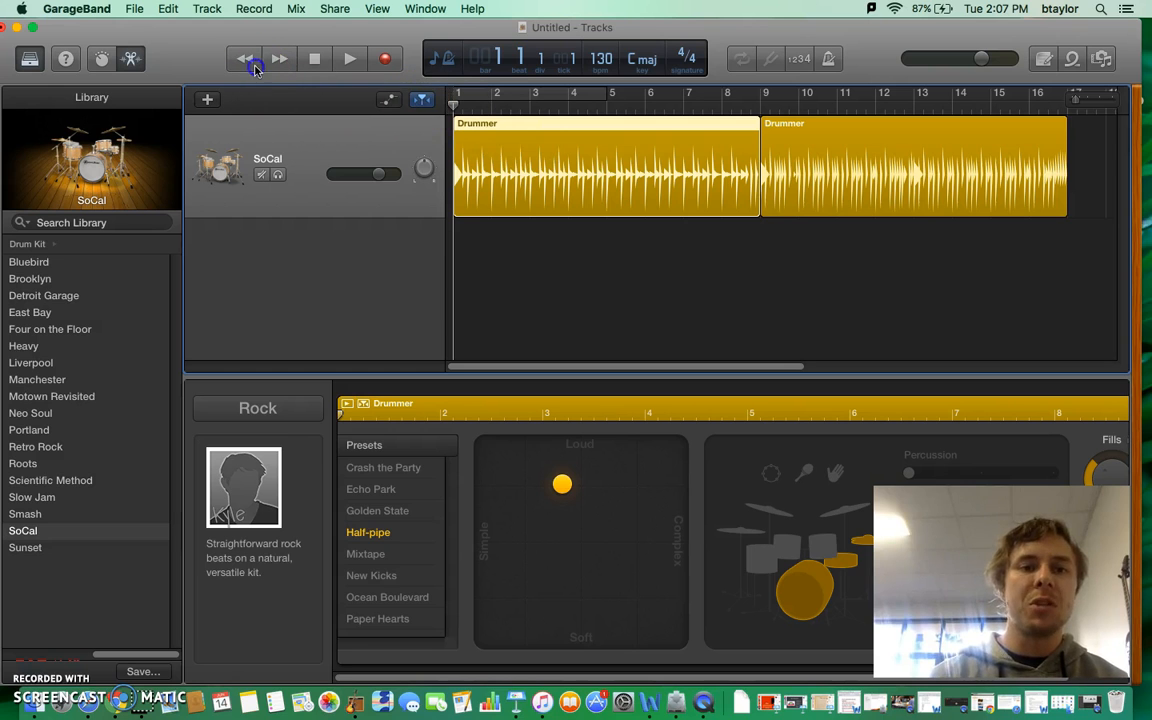
click(345, 61)
key(XF86AudioRaiseVolume)
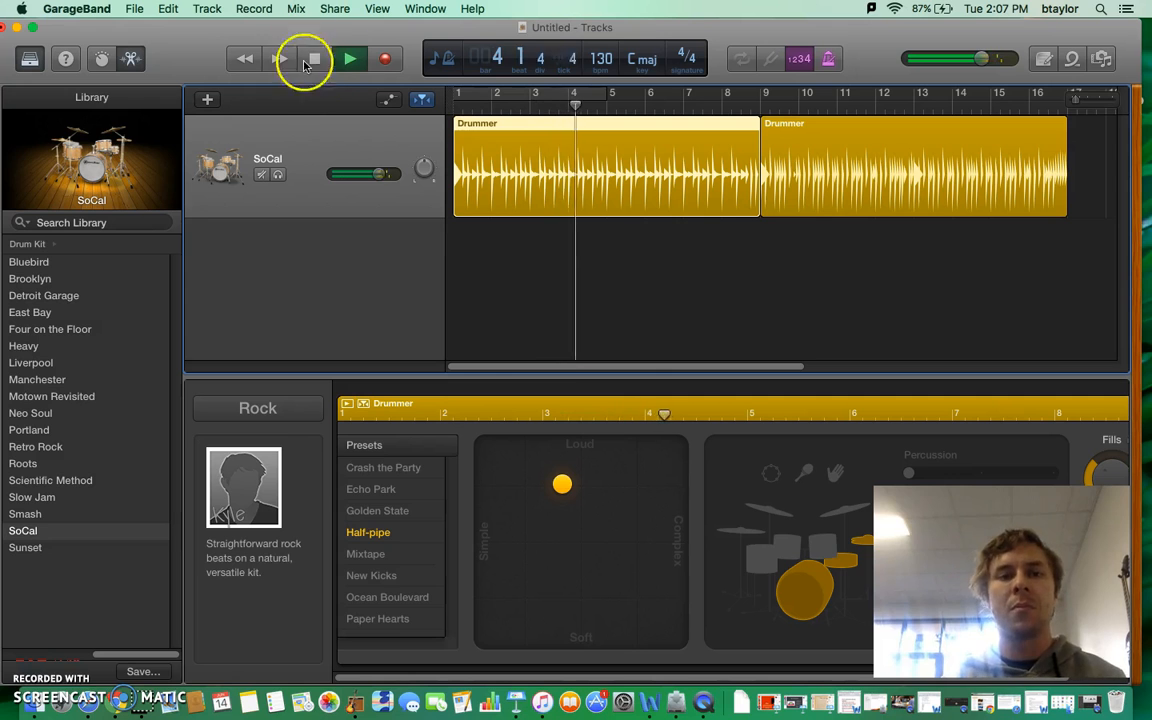
click(316, 62)
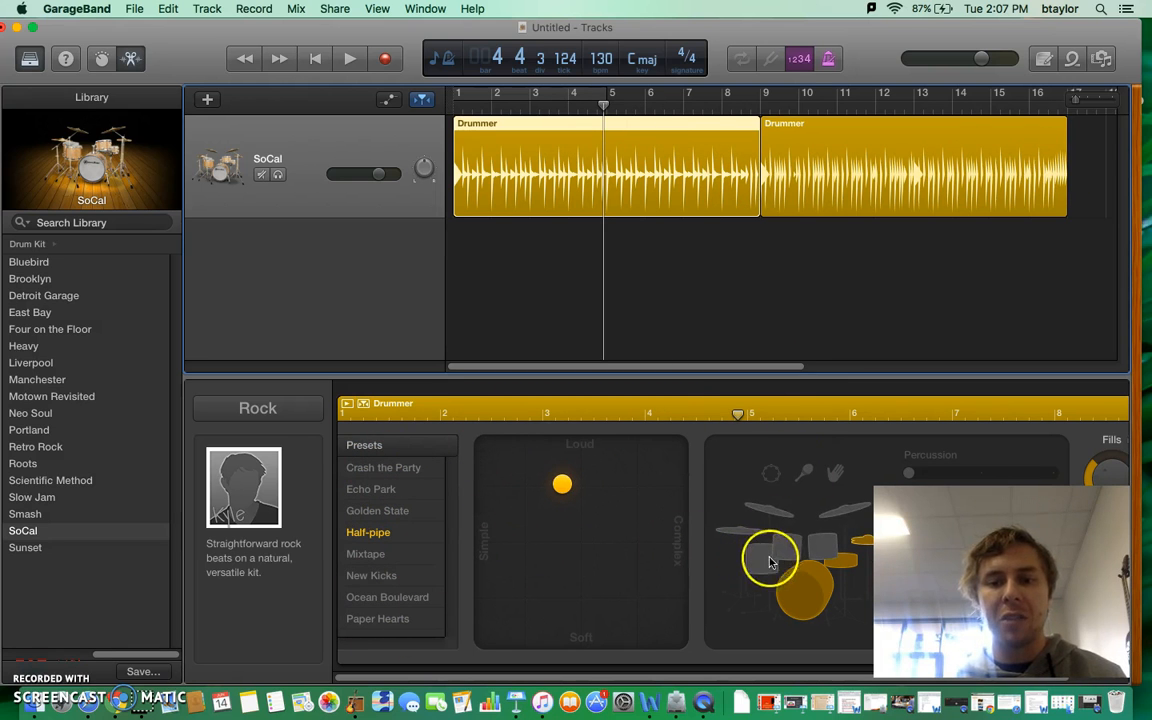
Apply the Echo Park preset to the first Drummer region and set its feel close to Simple and slightly toward Loud
click(372, 469)
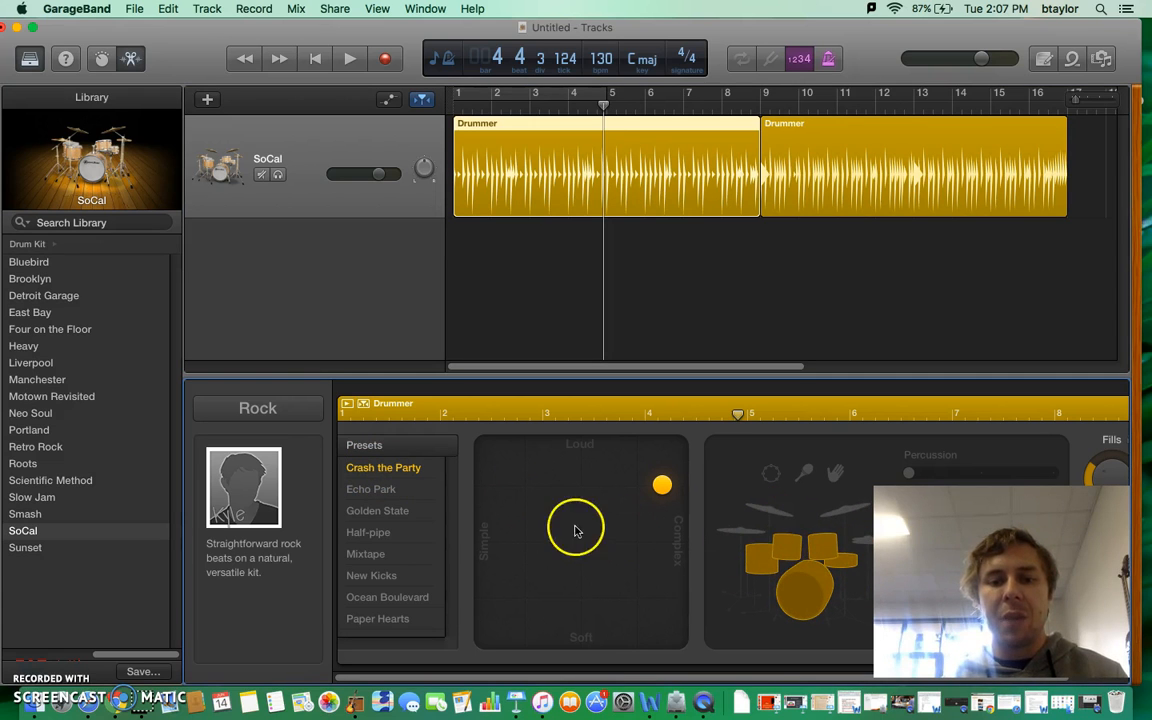
click(384, 490)
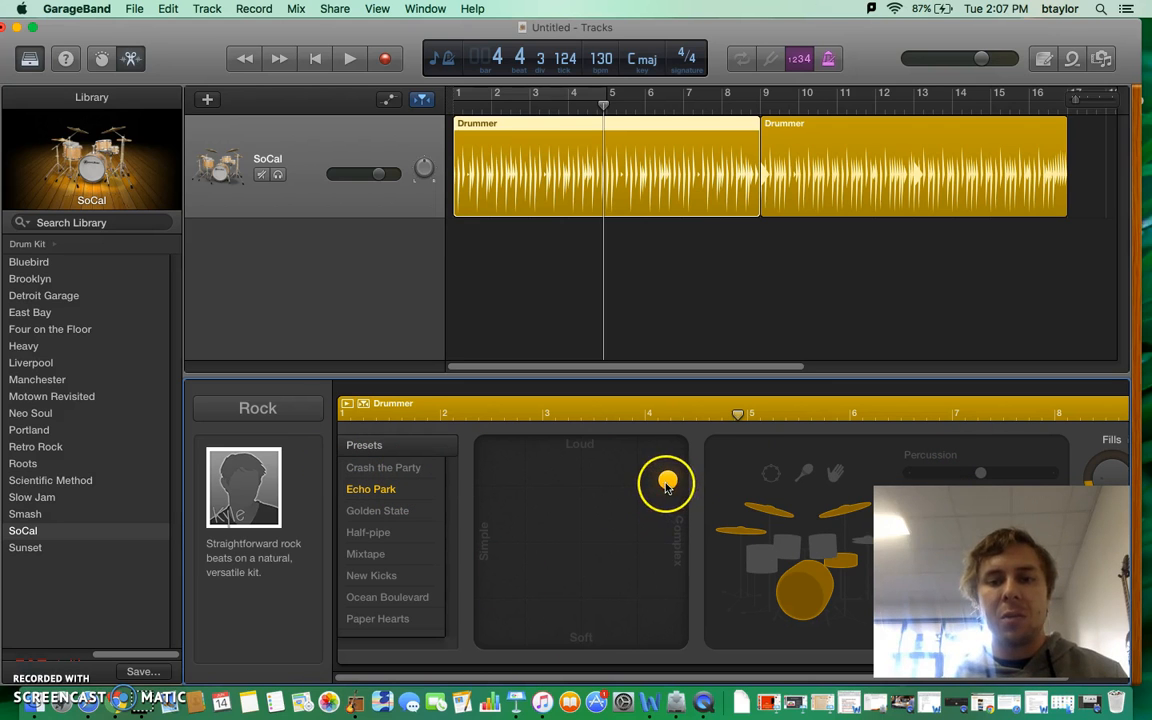
drag(670, 483, 567, 485)
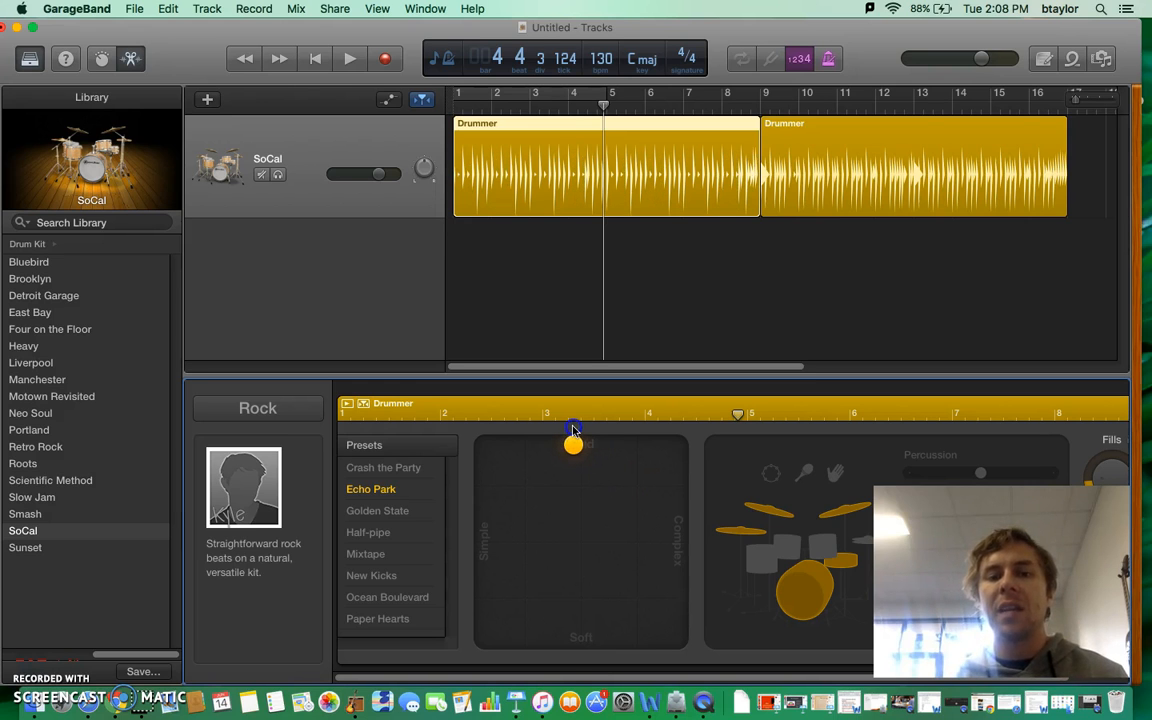
drag(573, 430, 573, 665)
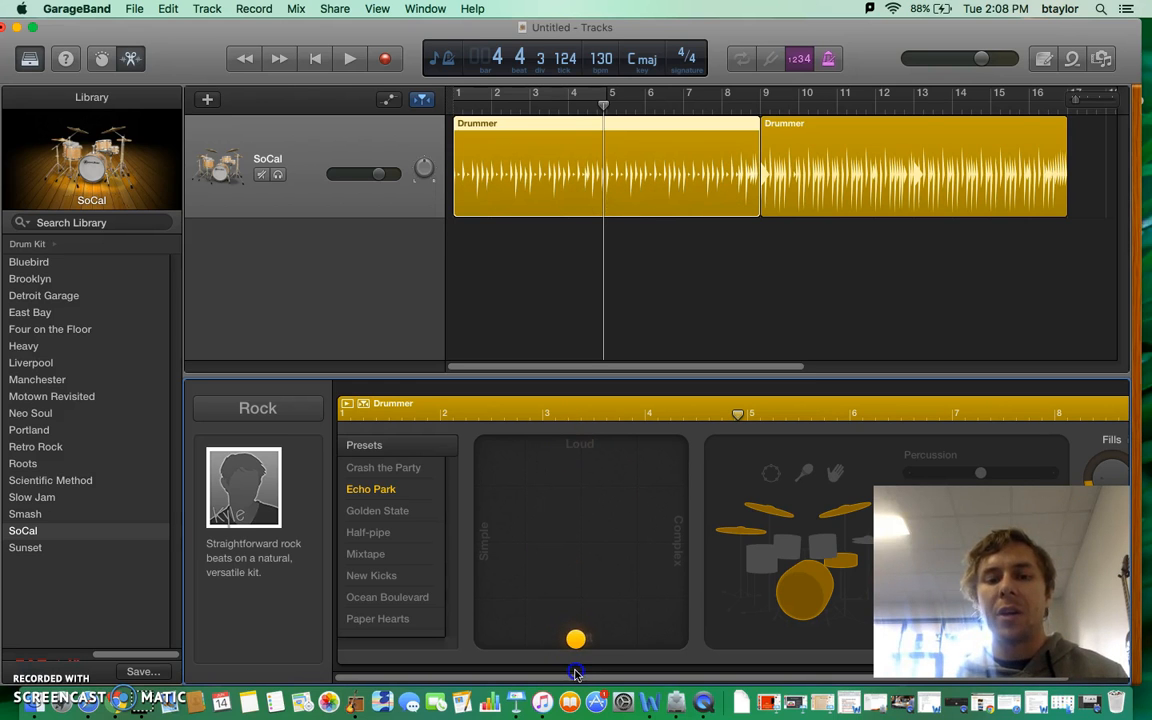
click(481, 543)
drag(481, 543, 481, 519)
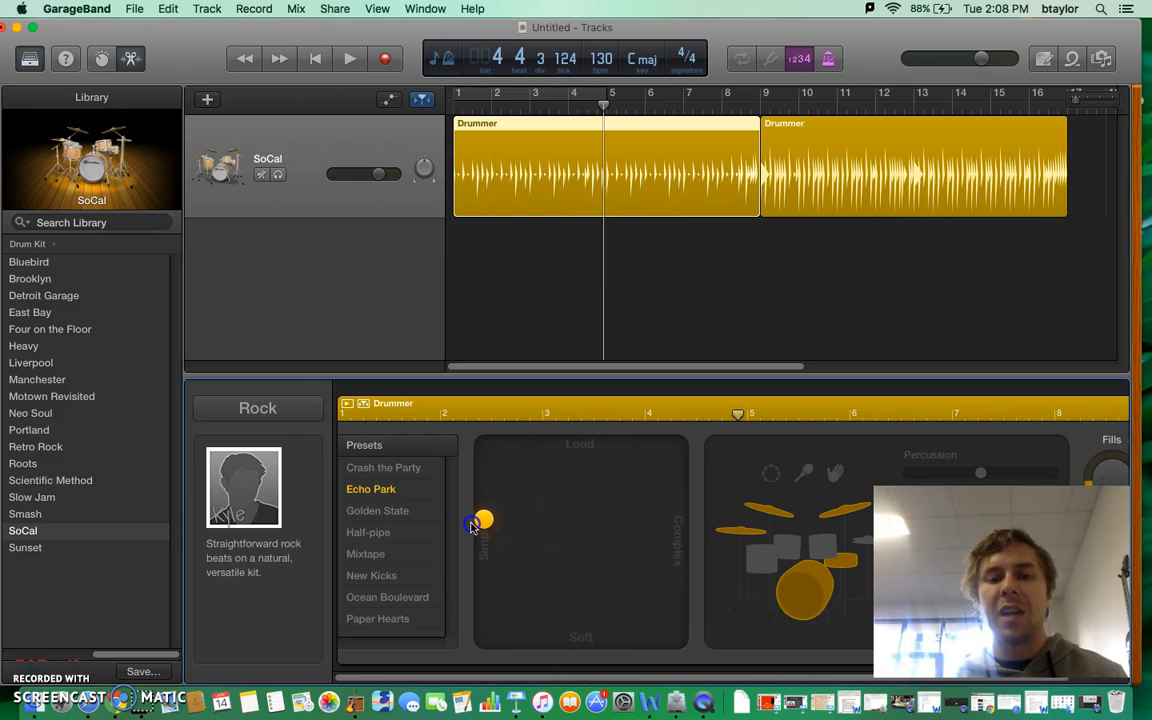
click(576, 537)
drag(576, 537, 728, 553)
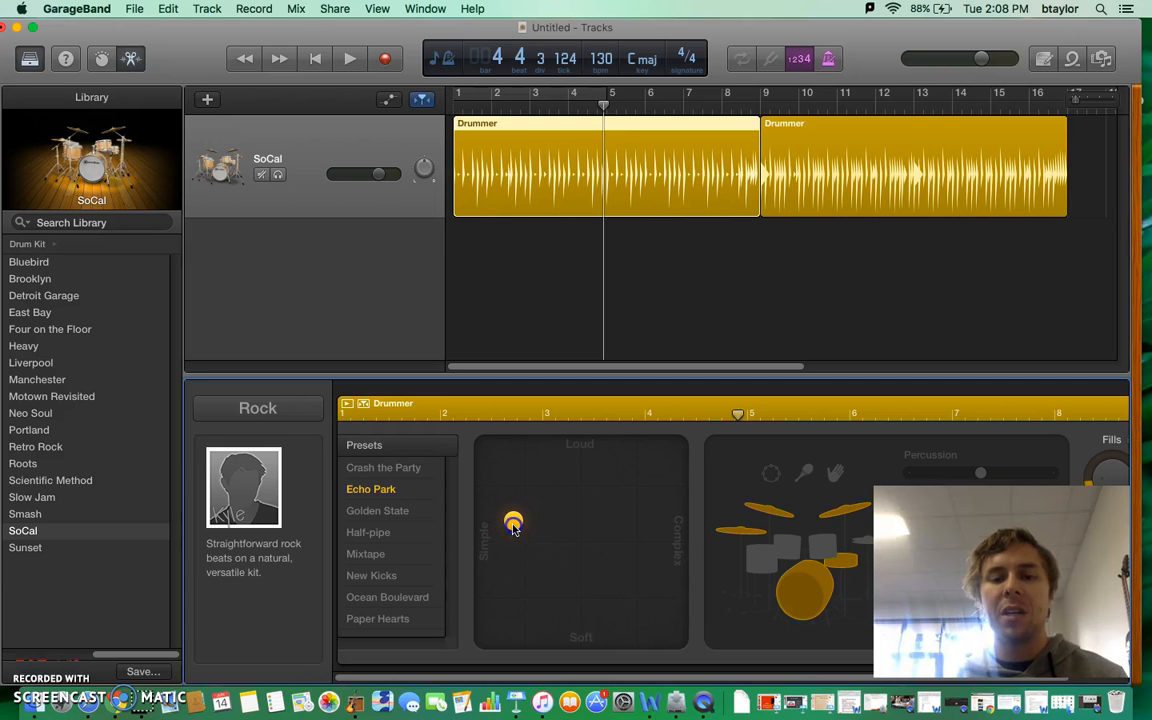
Play the first Drummer region from the beginning to hear its Echo Park beat, and stop playback
click(314, 58)
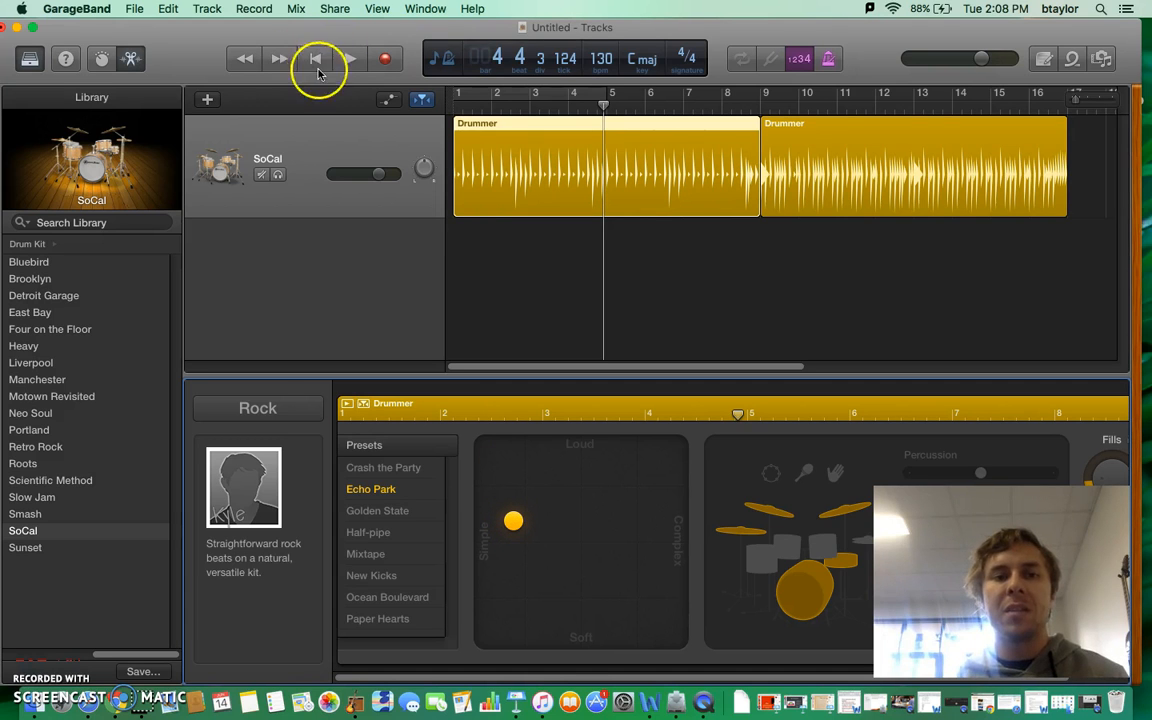
click(350, 58)
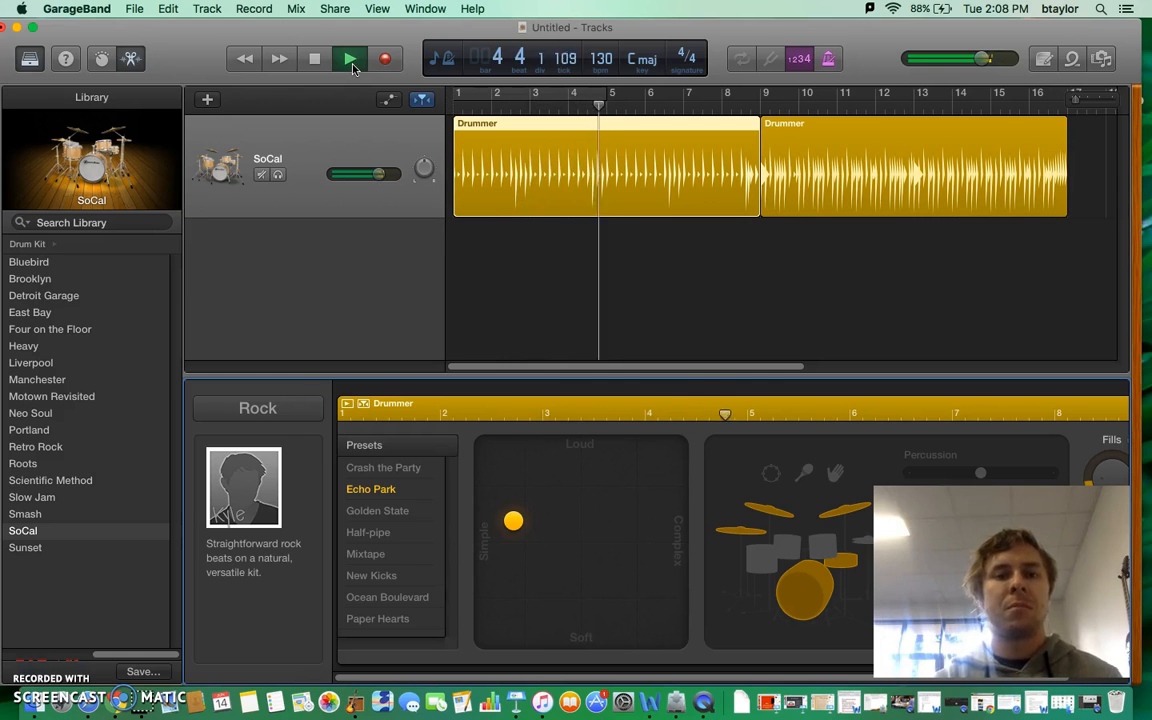
click(315, 58)
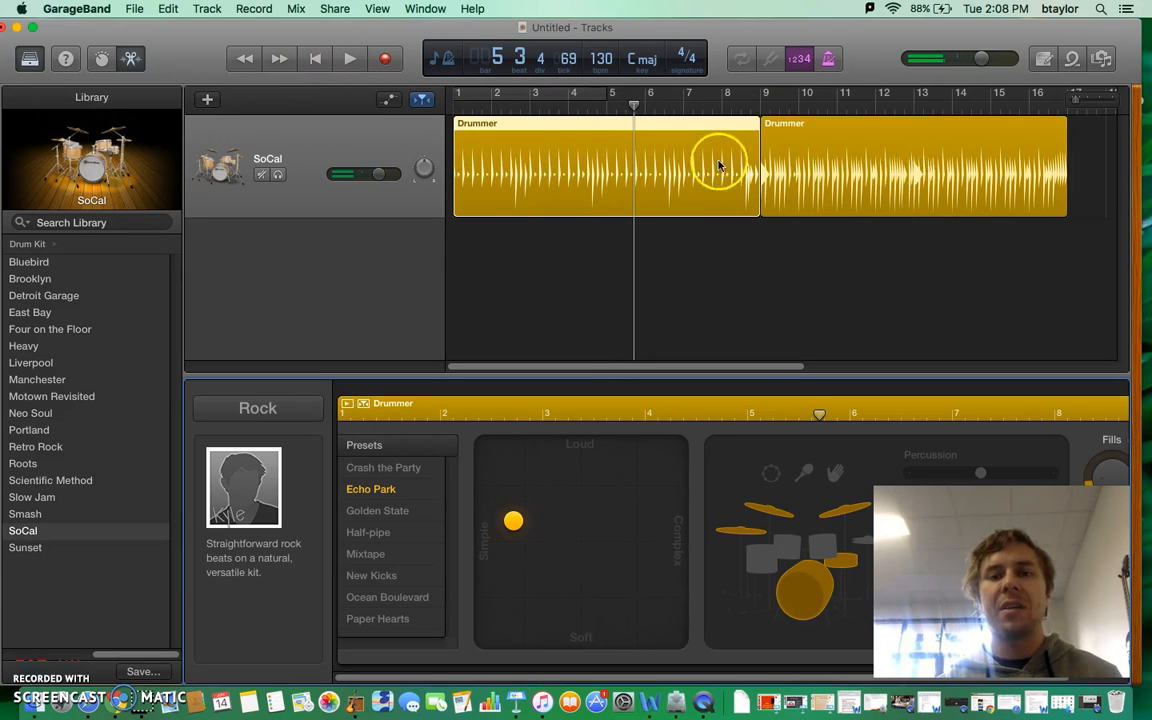
Select the second Drummer region and apply the New Kicks preset to it
click(807, 223)
click(626, 160)
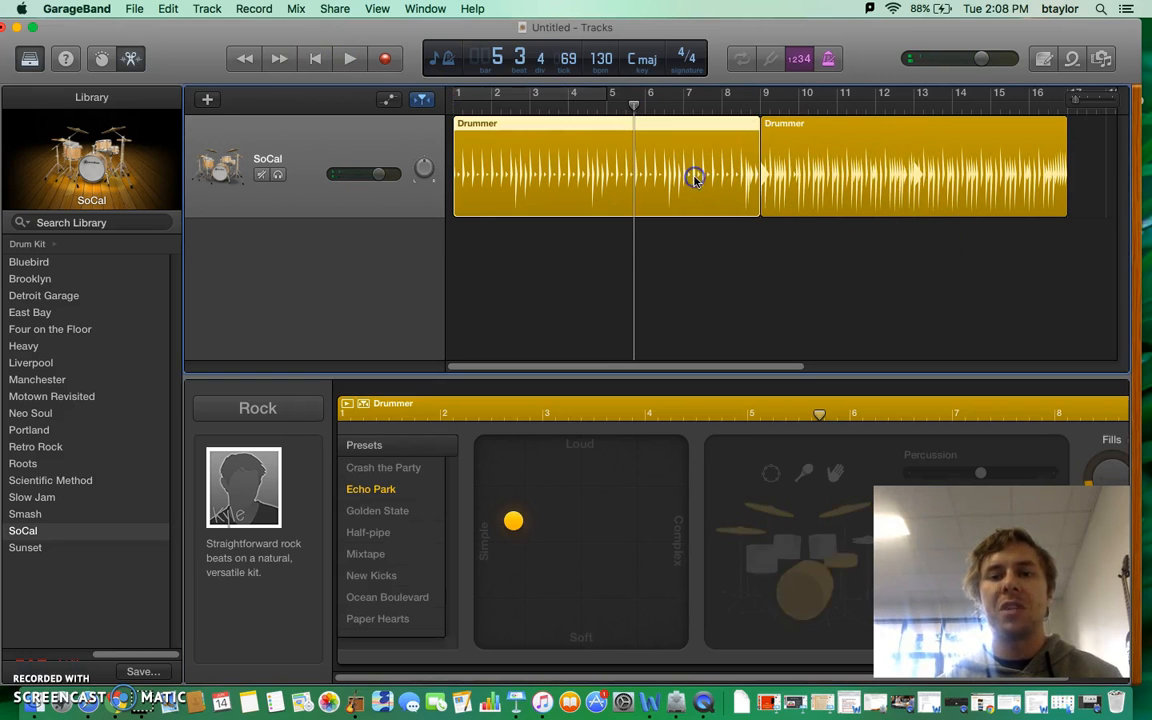
click(910, 173)
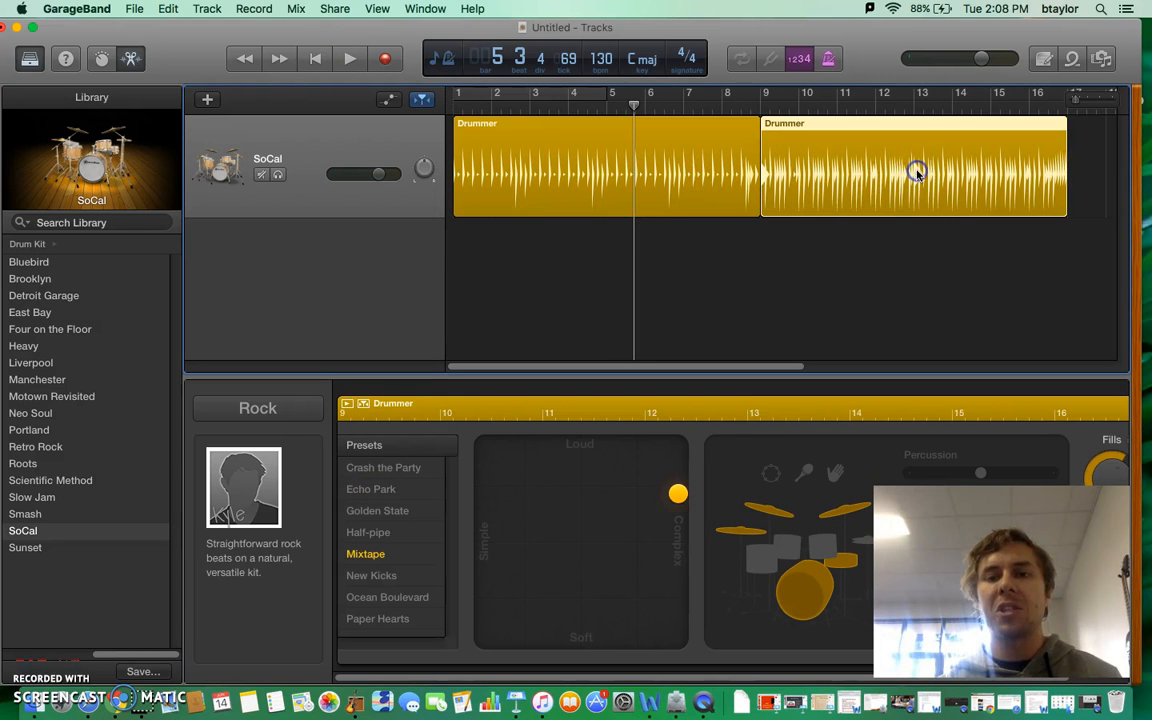
click(675, 499)
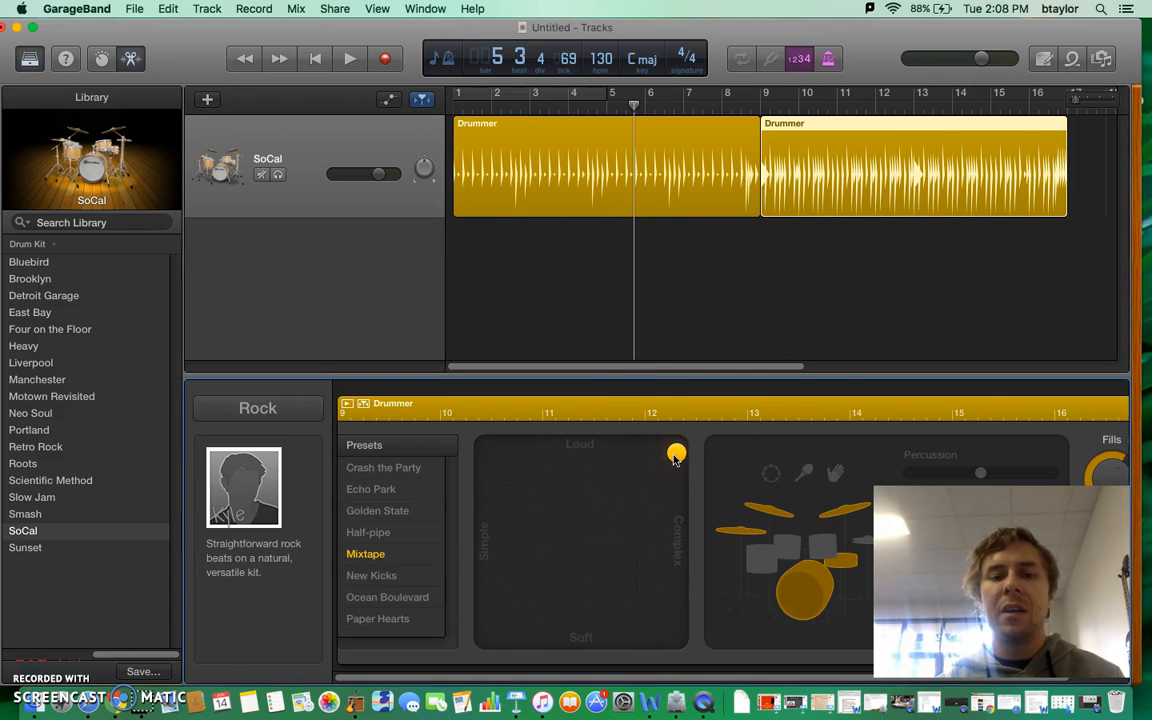
click(388, 578)
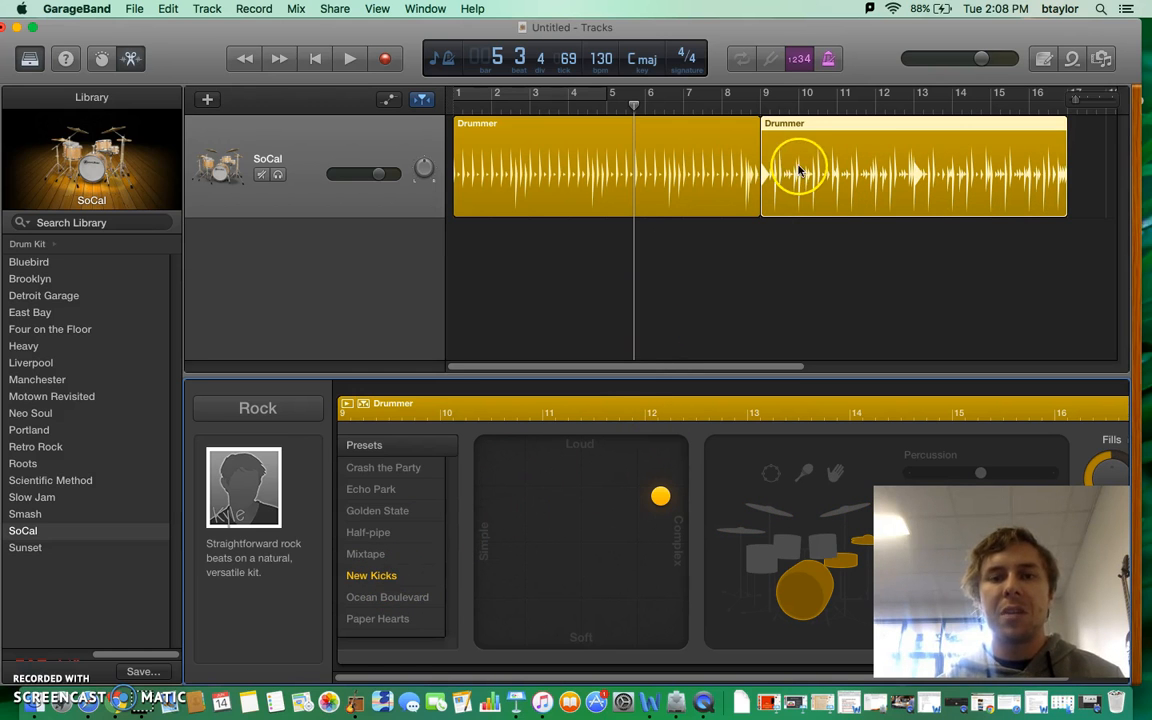
Play the second Drummer region from bar 9, beat 3 to hear its beat, and stop playback
click(778, 108)
click(347, 58)
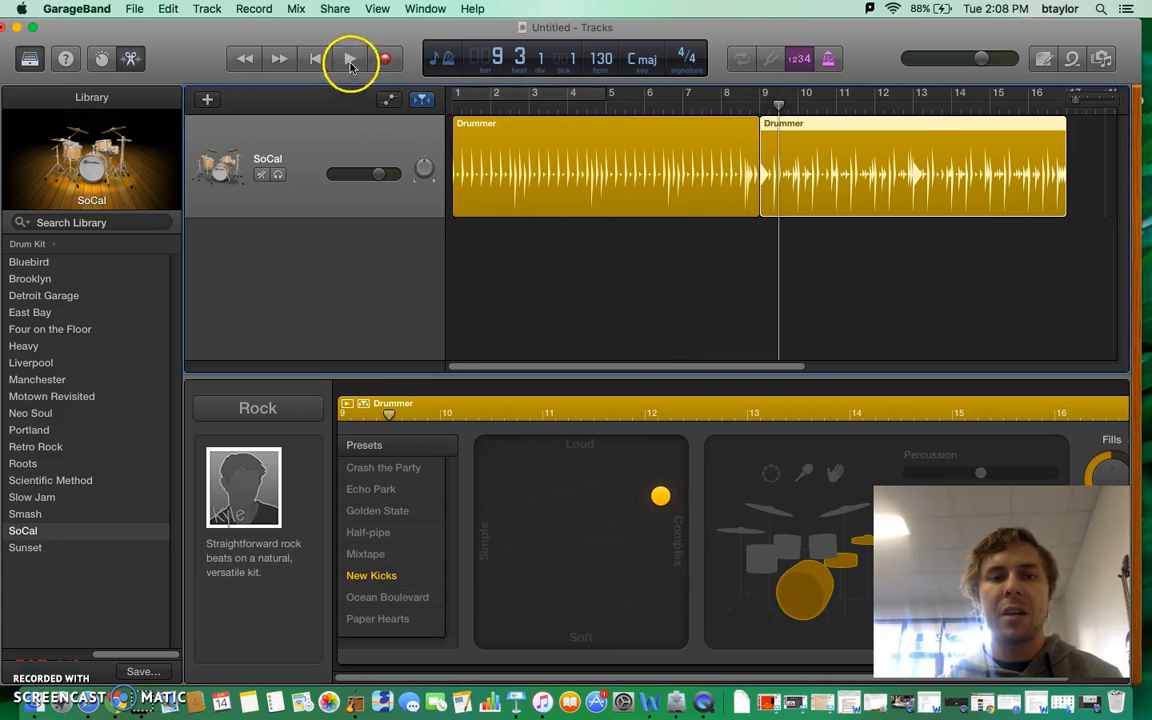
click(318, 62)
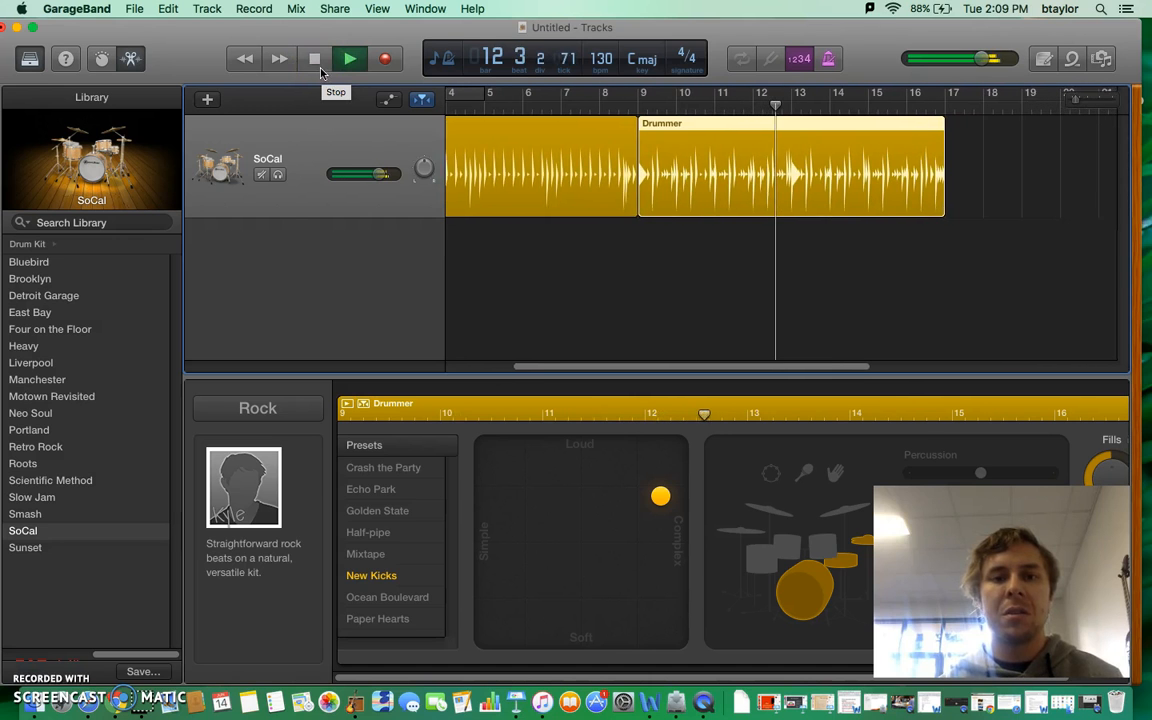
click(316, 64)
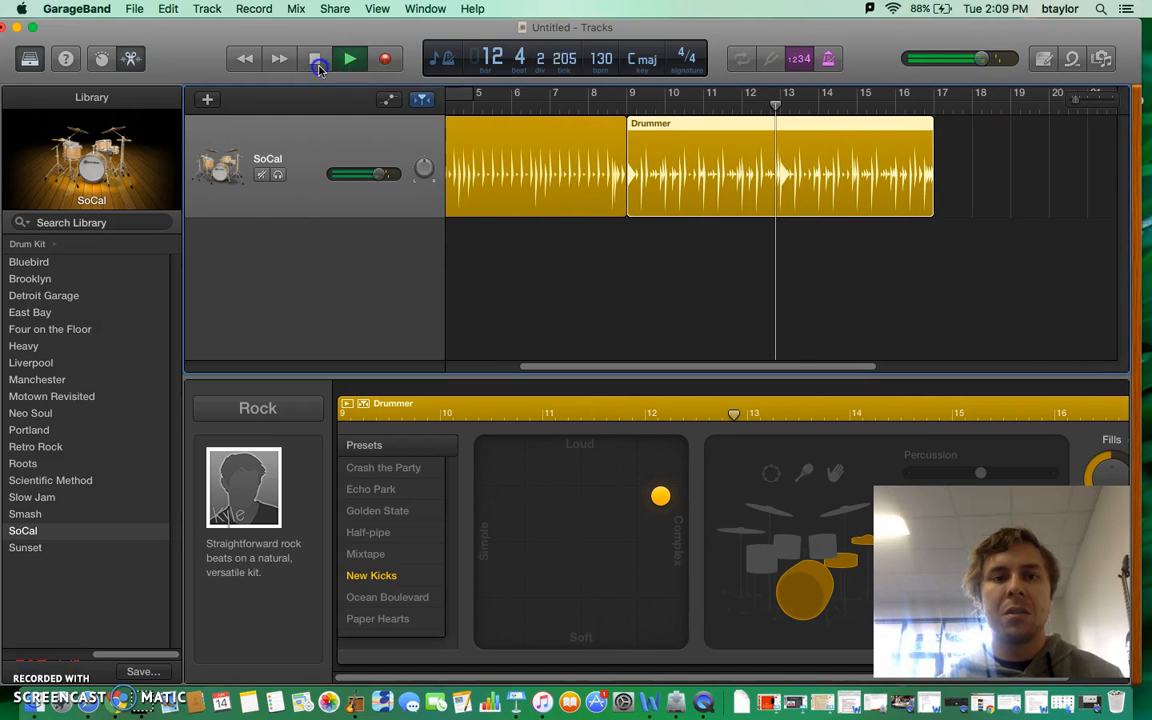
Play the transition between the two Drummer regions starting from bar 7, and stop playback
click(553, 110)
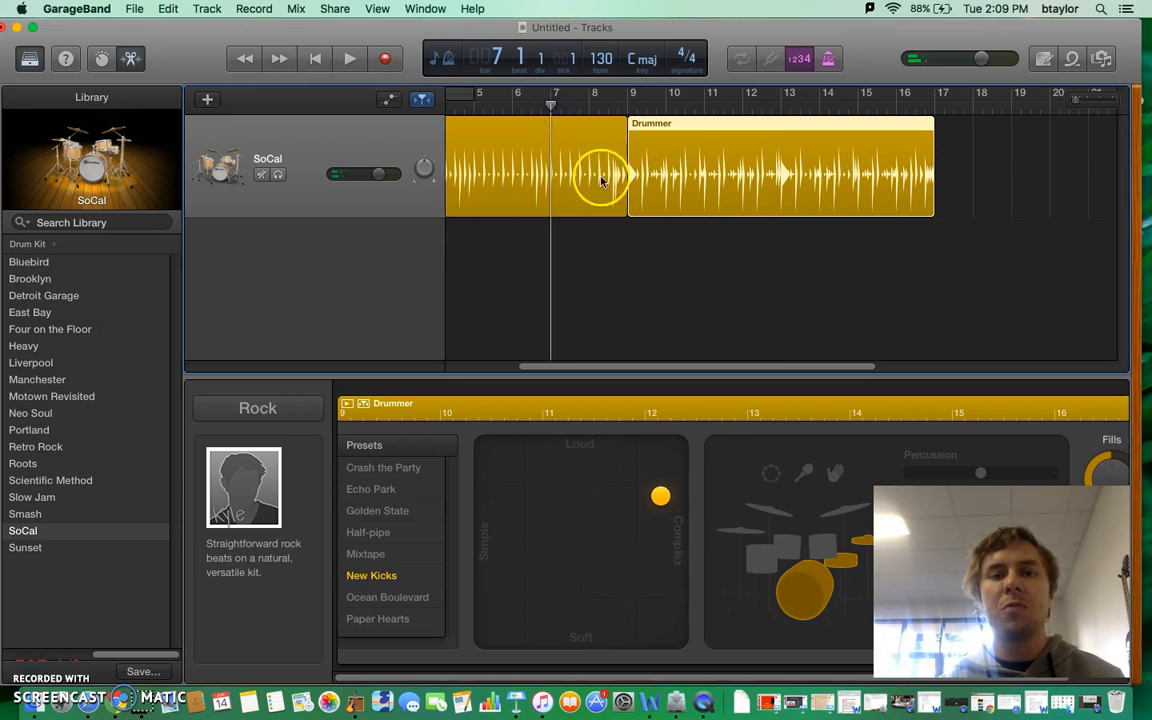
click(349, 60)
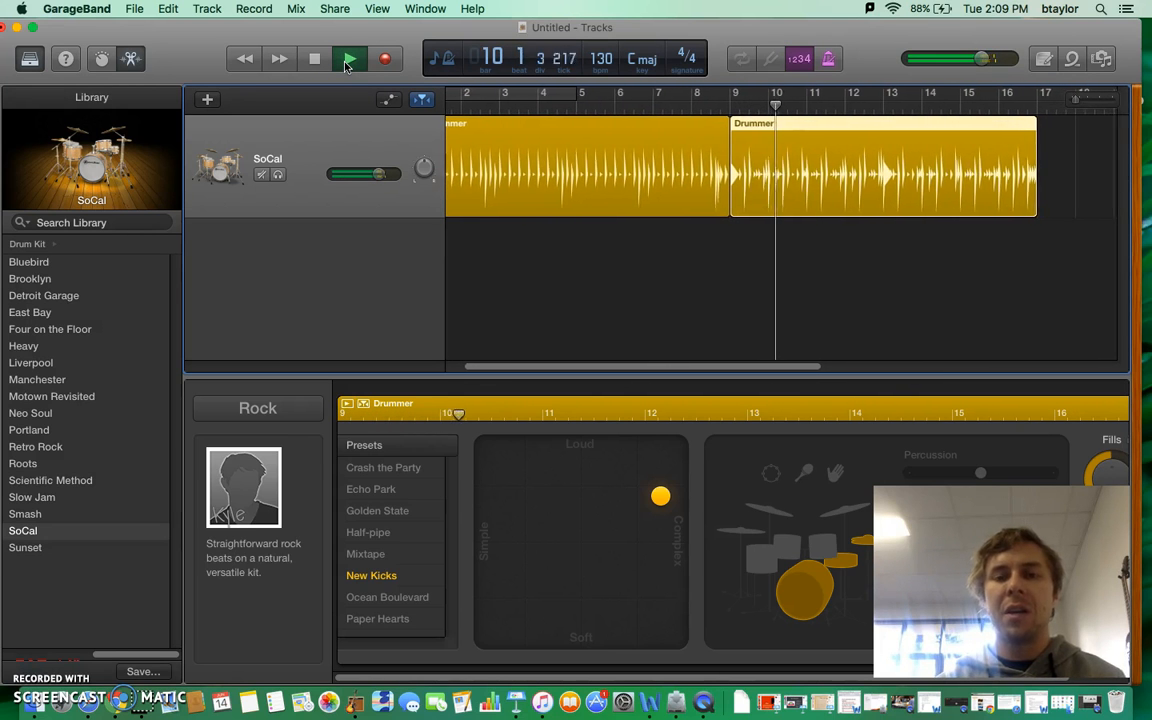
click(314, 60)
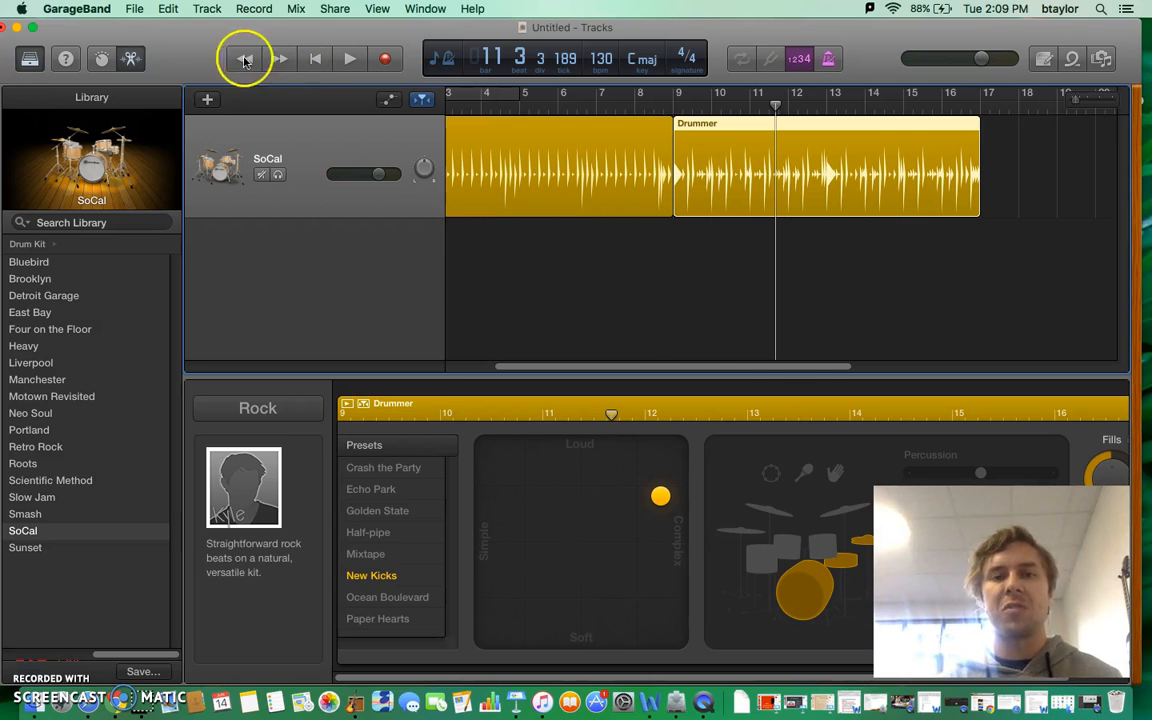
Shift the window to expose the drum kit sliders and apply the Crash the Party preset to the second Drummer region
click(530, 172)
click(683, 168)
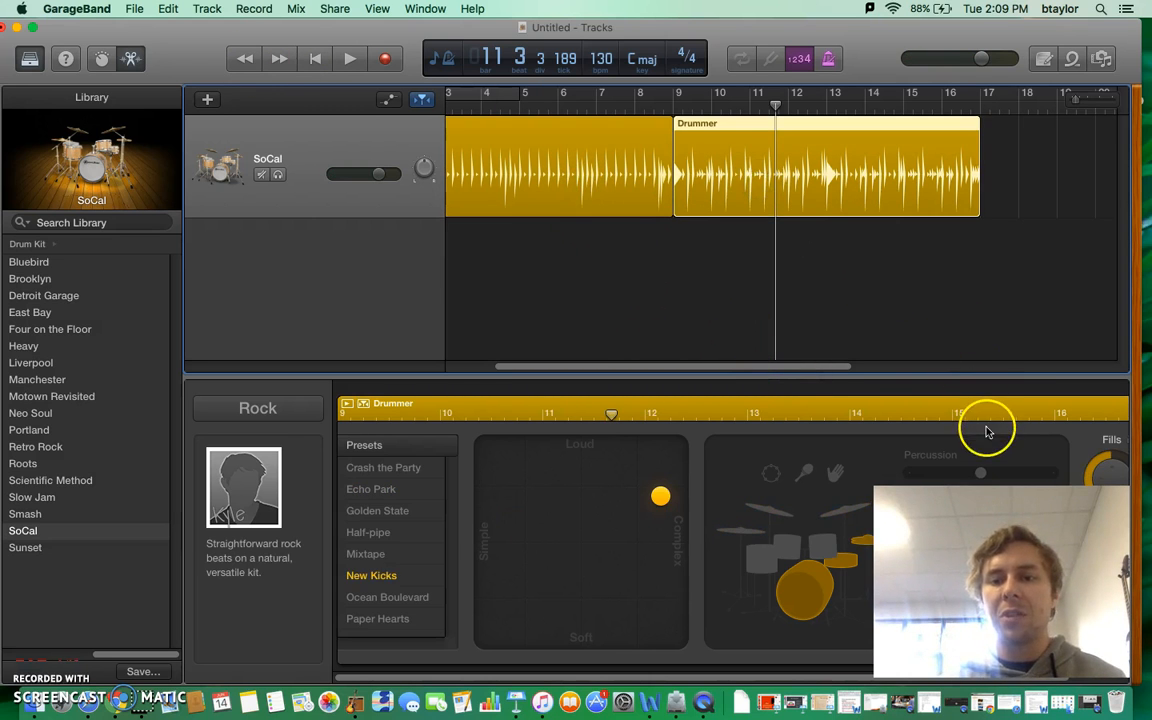
drag(860, 42, 640, 20)
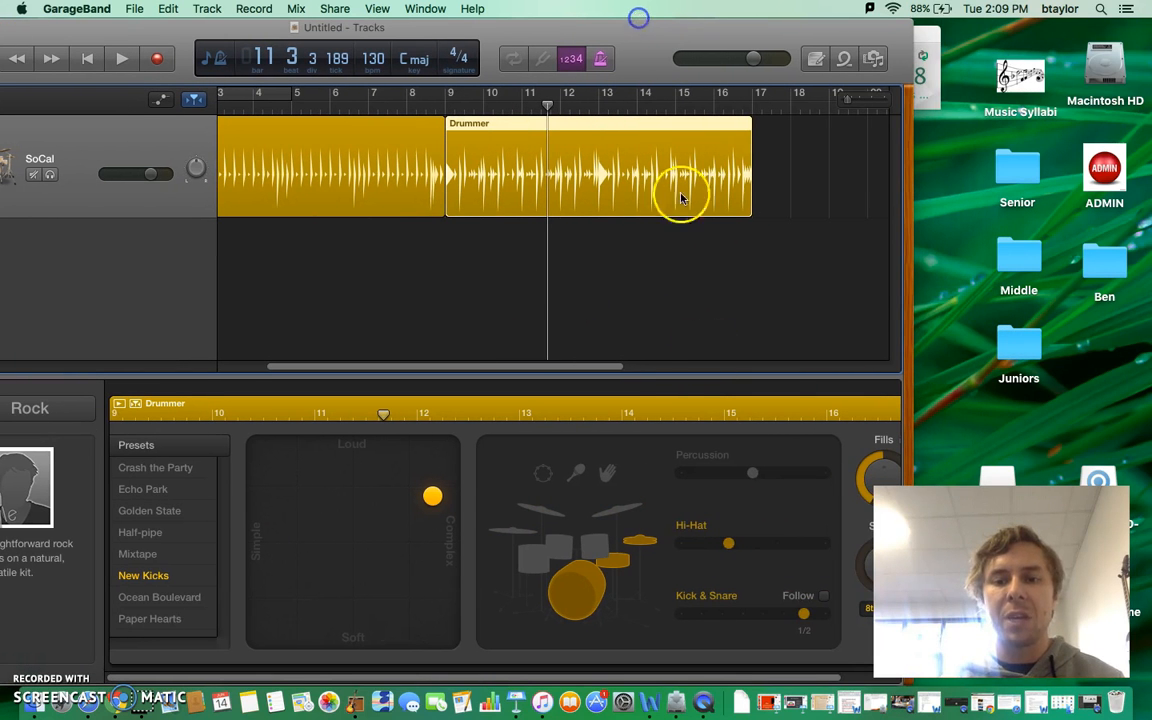
click(175, 468)
click(160, 489)
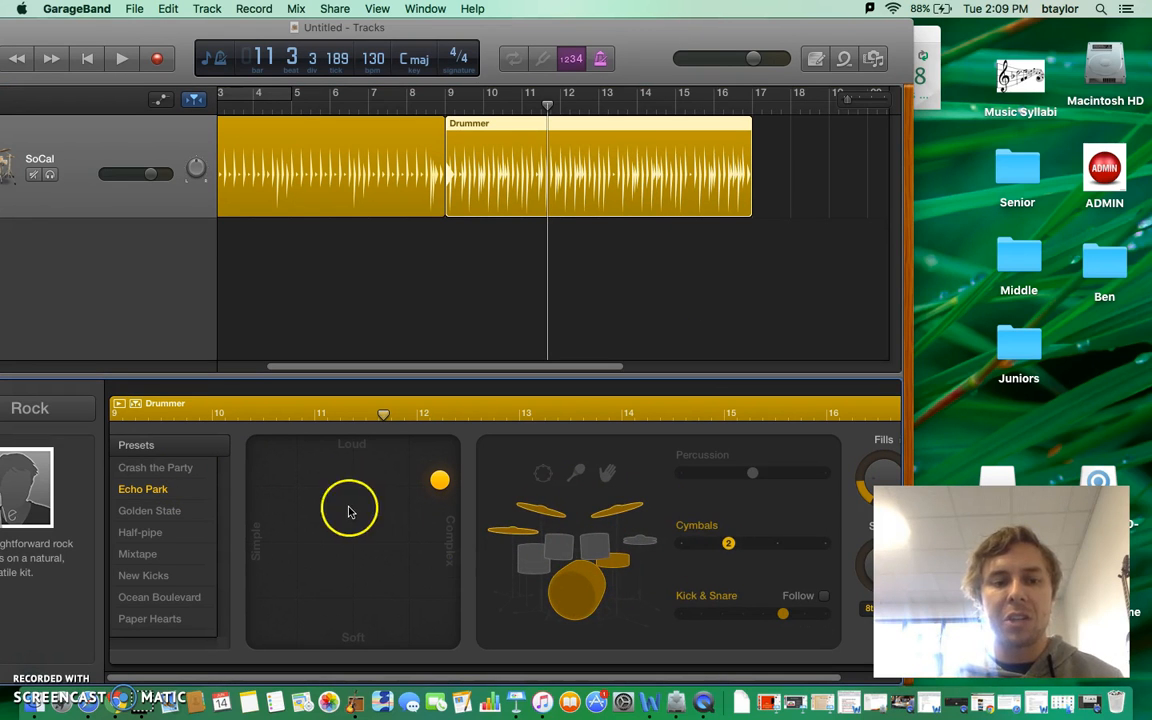
click(167, 469)
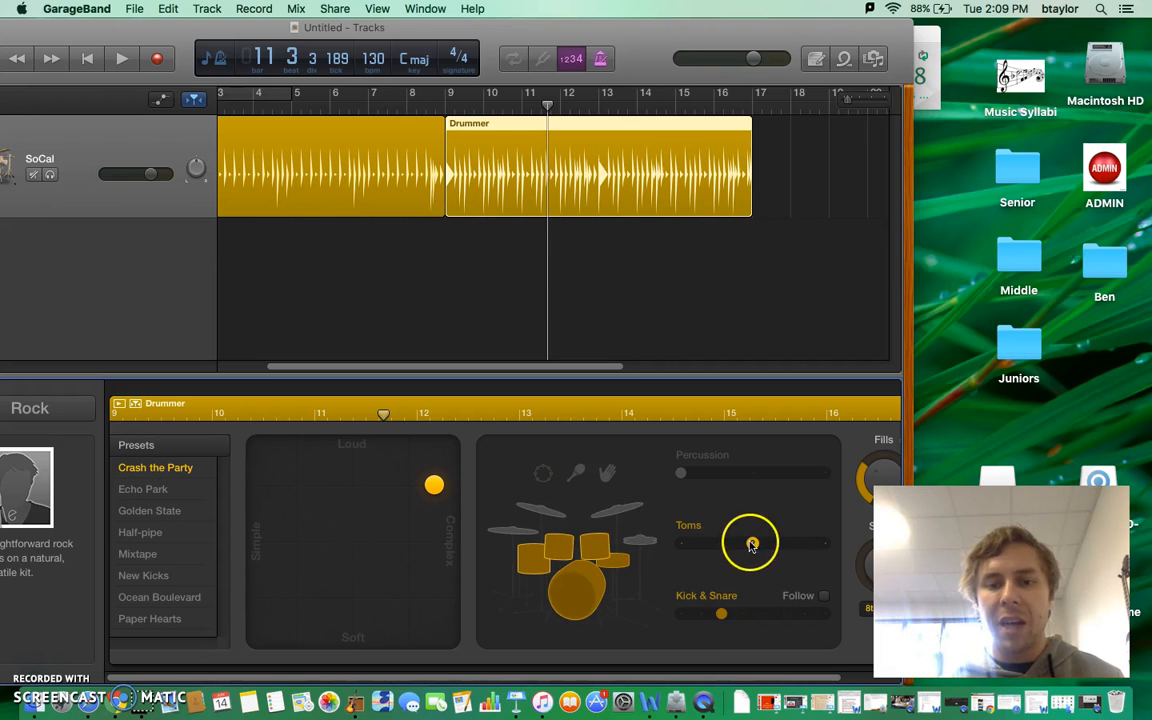
Set the second region's Toms slider to its lowest variation and start playback to hear it
click(560, 551)
click(560, 552)
click(752, 544)
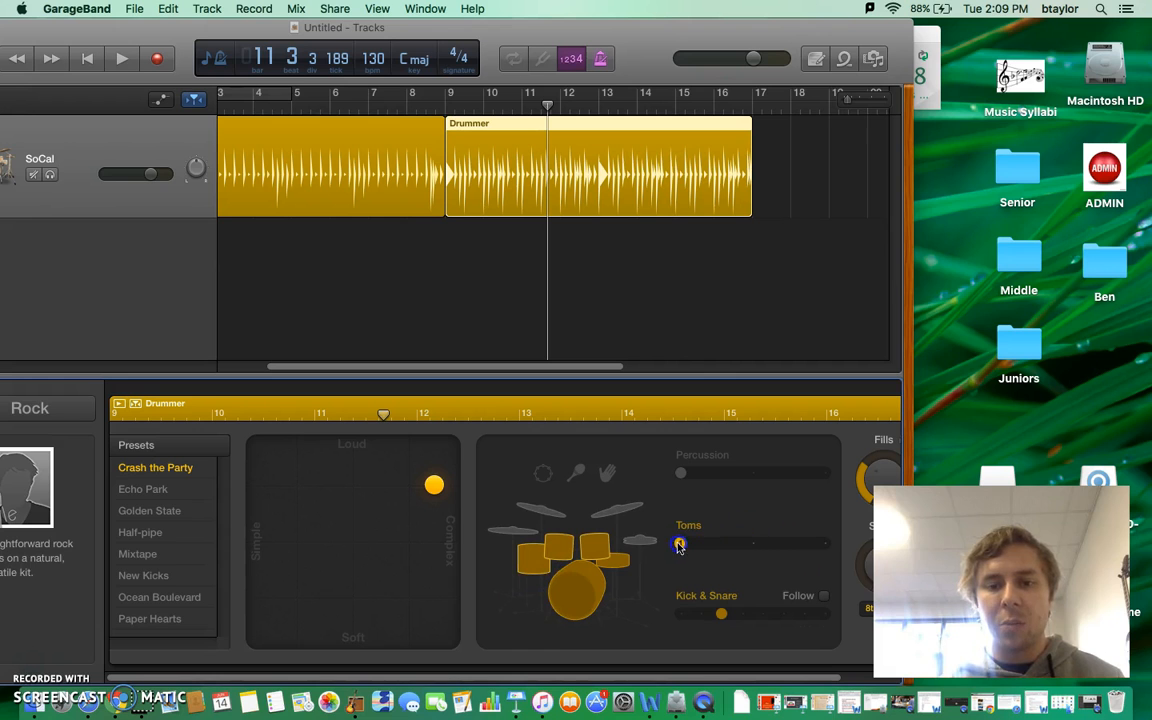
drag(849, 540, 683, 553)
click(121, 58)
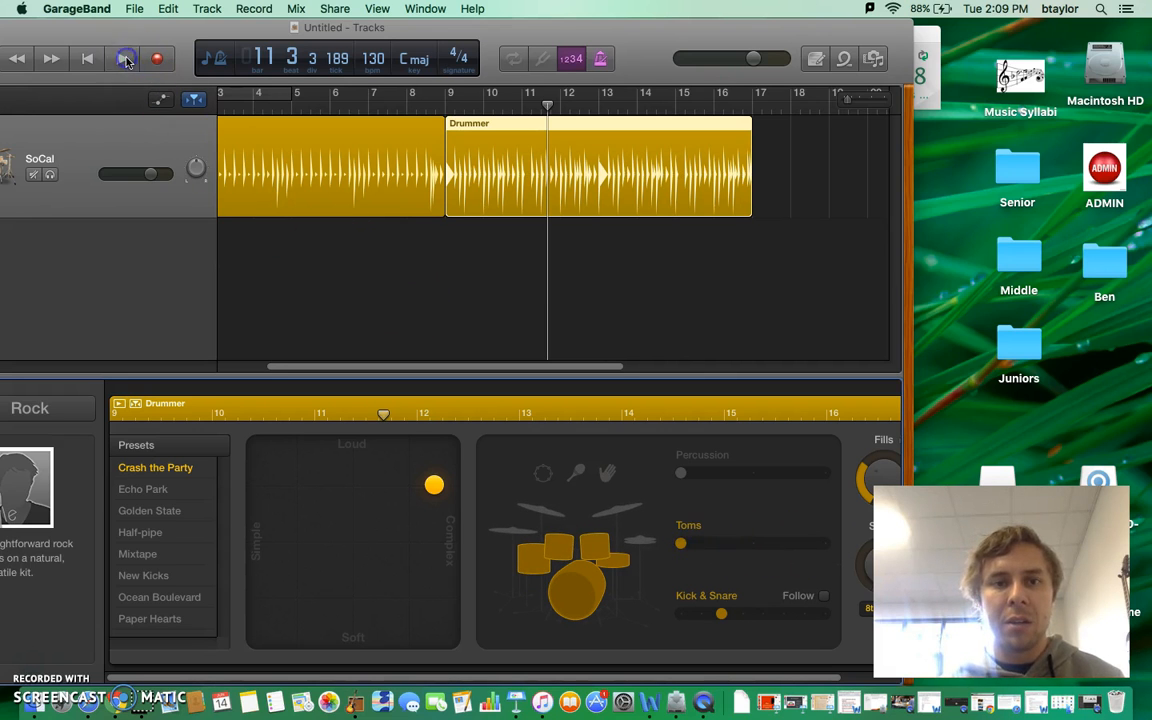
click(607, 309)
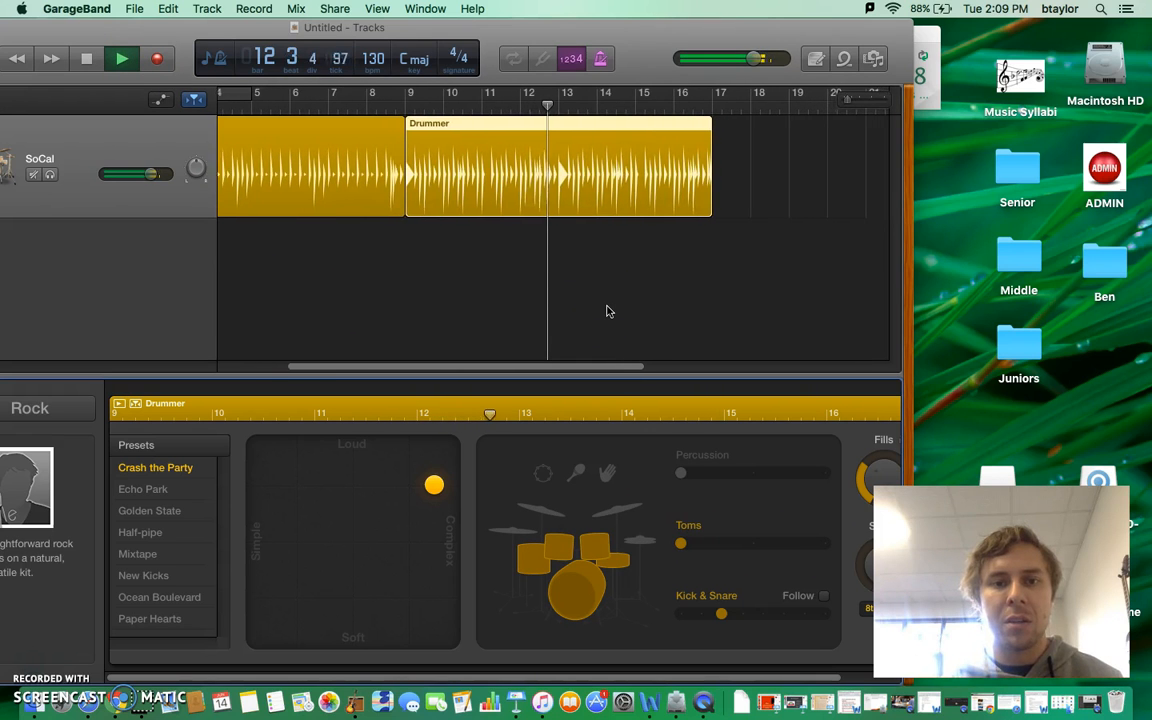
Raise the second region's Toms slider to its highest variation during playback, stop, and return the playhead to bar 9
click(682, 543)
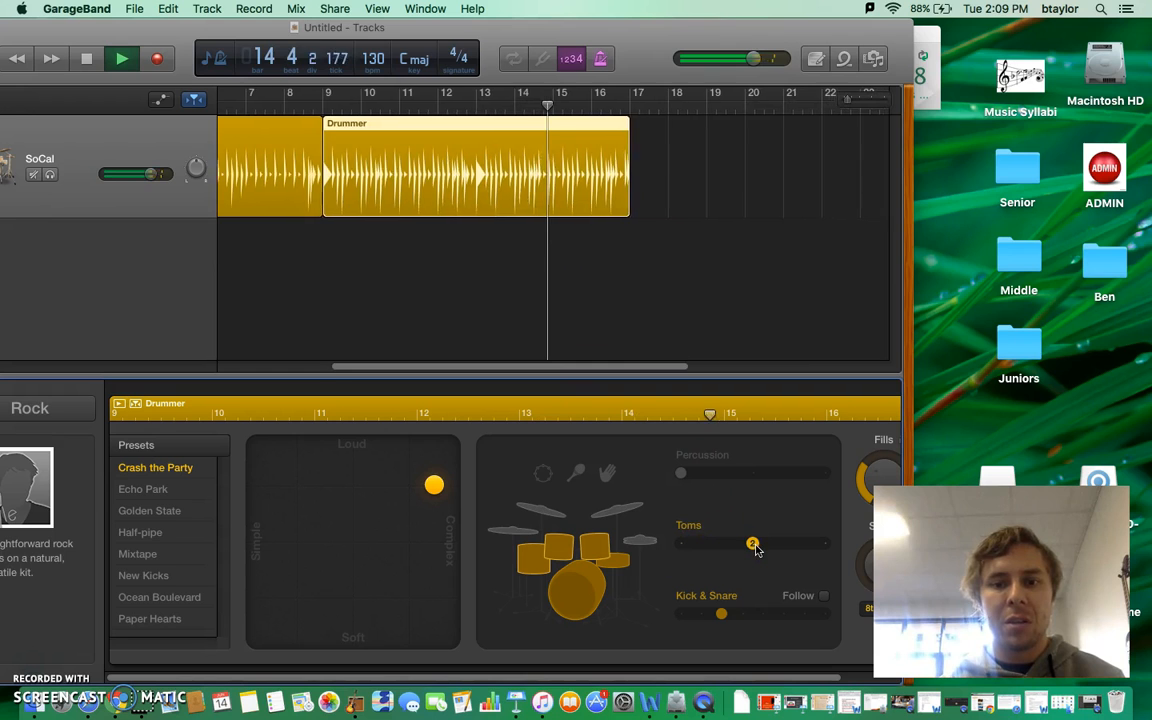
drag(754, 546, 823, 544)
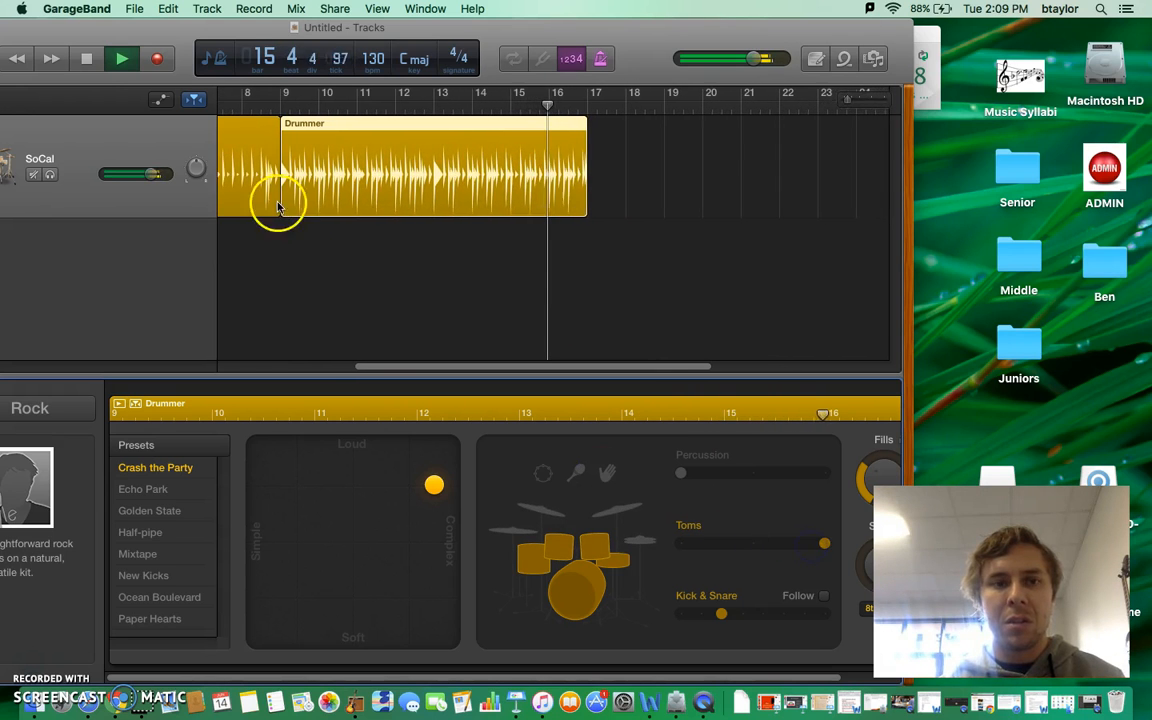
click(85, 59)
click(268, 107)
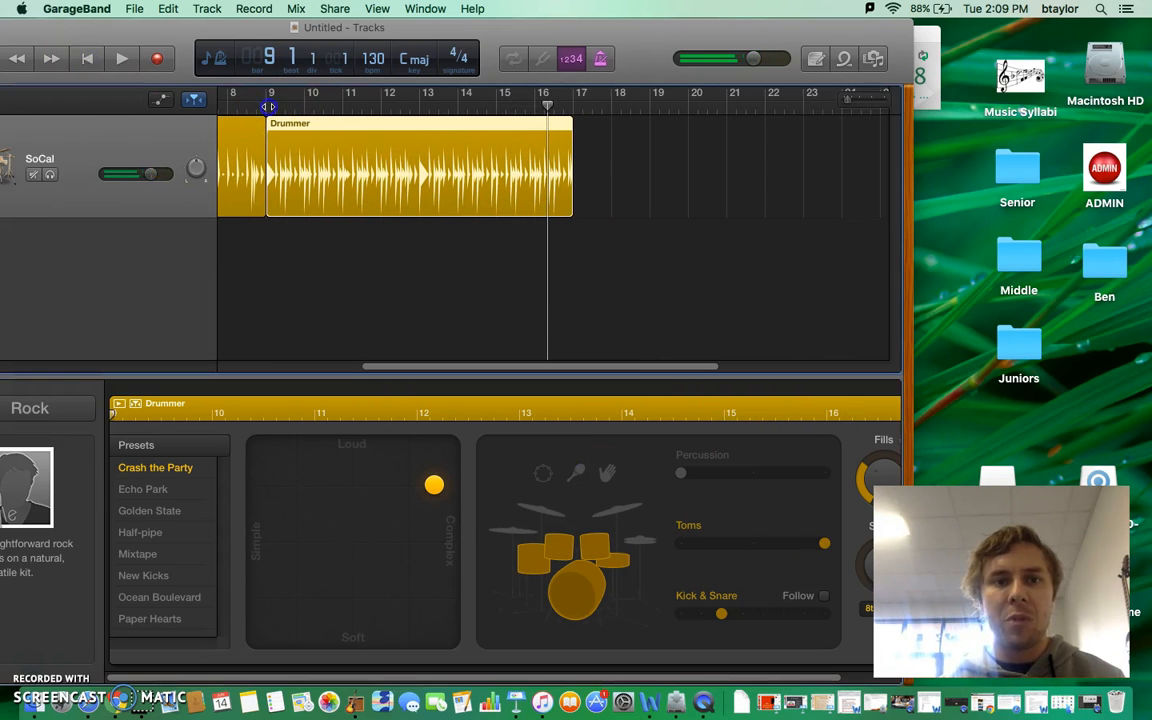
Play the second region from bar 9, raise its Kick & Snare slider to the highest variation during playback, and stop
click(124, 58)
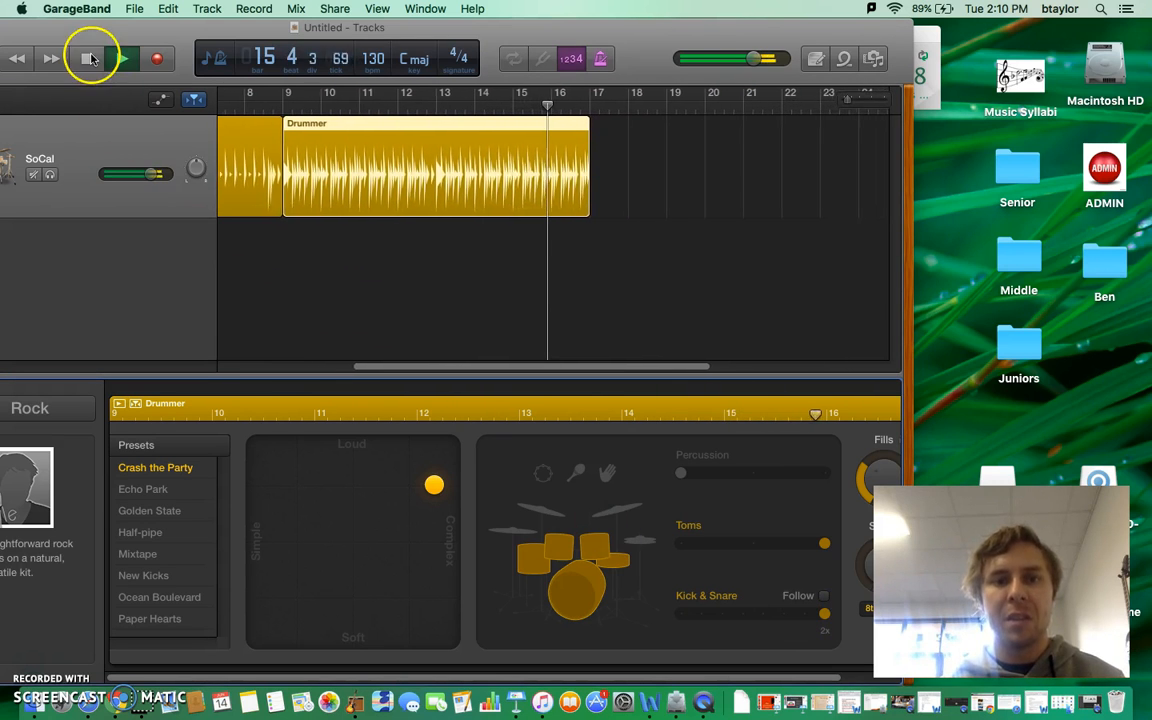
click(88, 57)
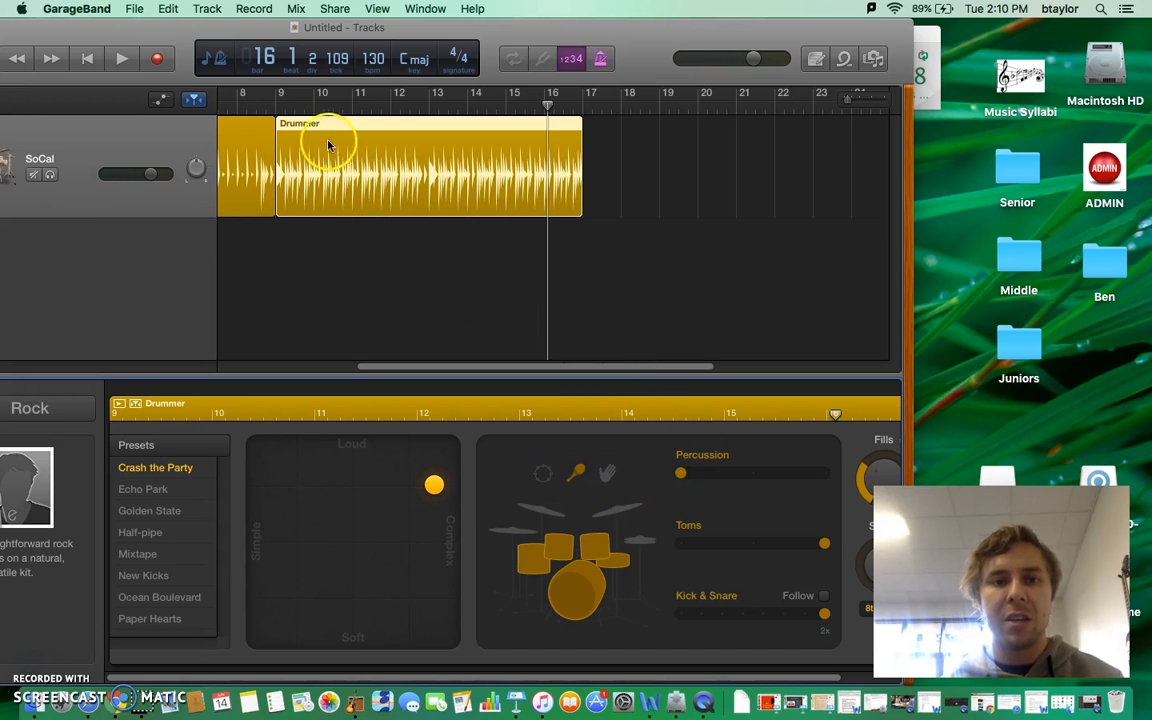
Set the second region's Percussion slider to variation 2 with the shaker active, and play it from bar 9 to hear it
click(283, 103)
drag(684, 473, 733, 481)
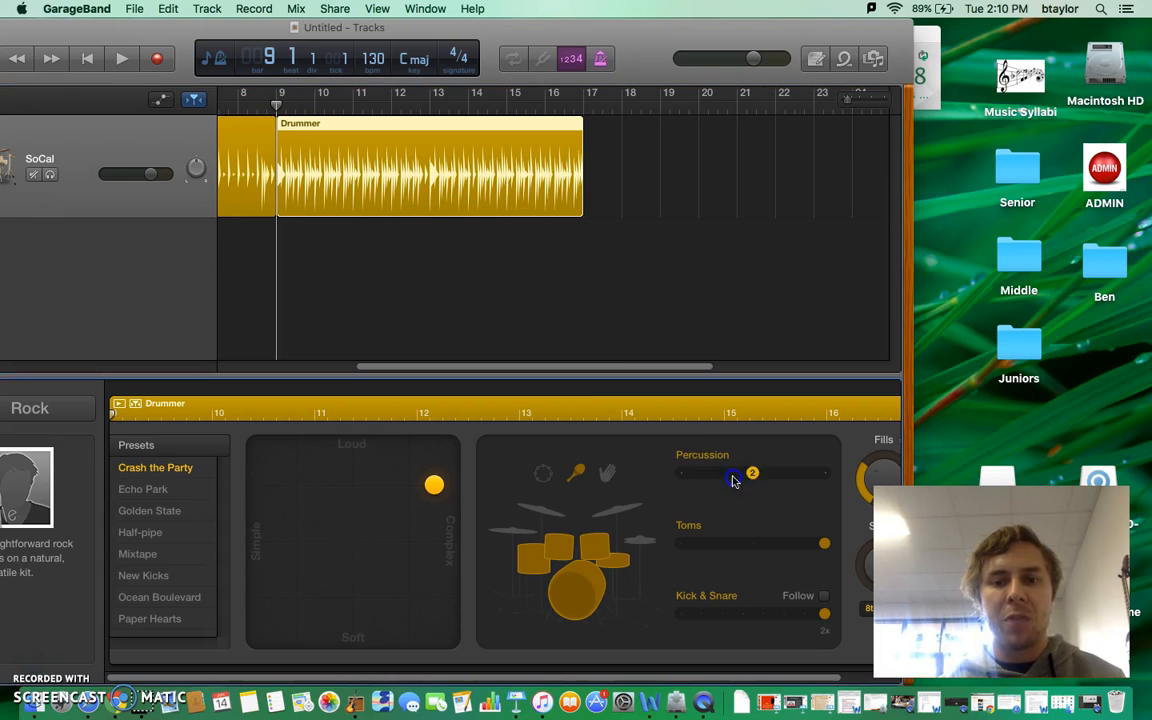
click(121, 58)
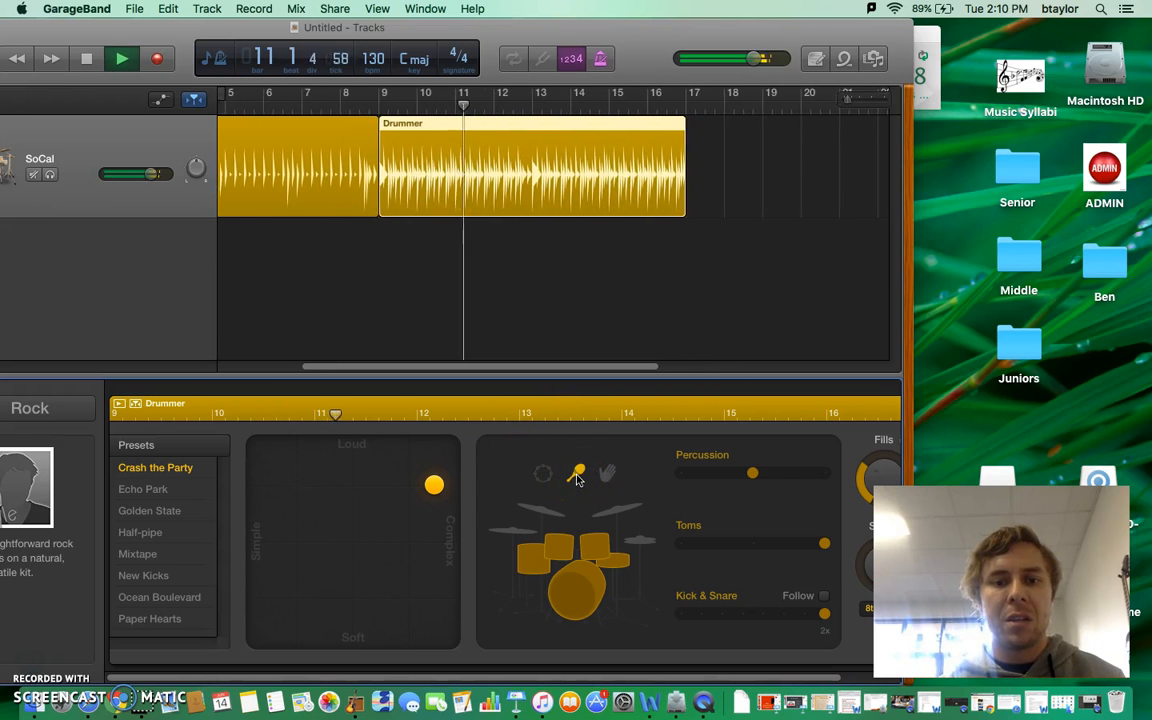
click(119, 62)
click(90, 58)
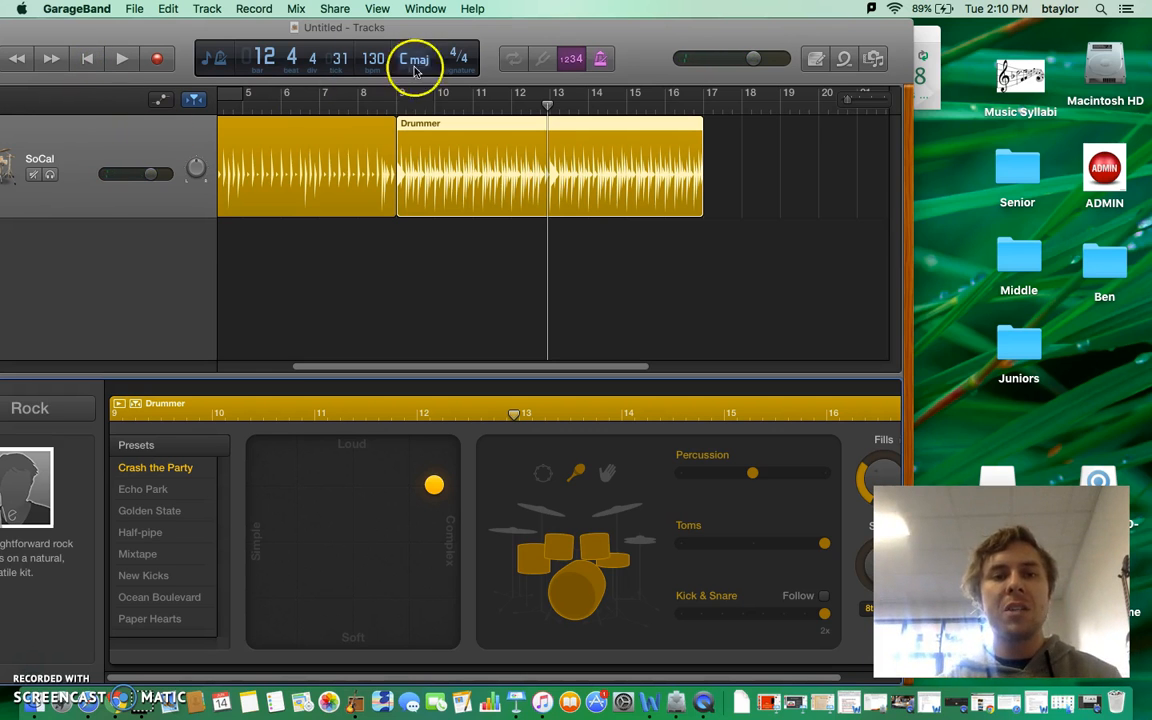
drag(504, 28, 606, 27)
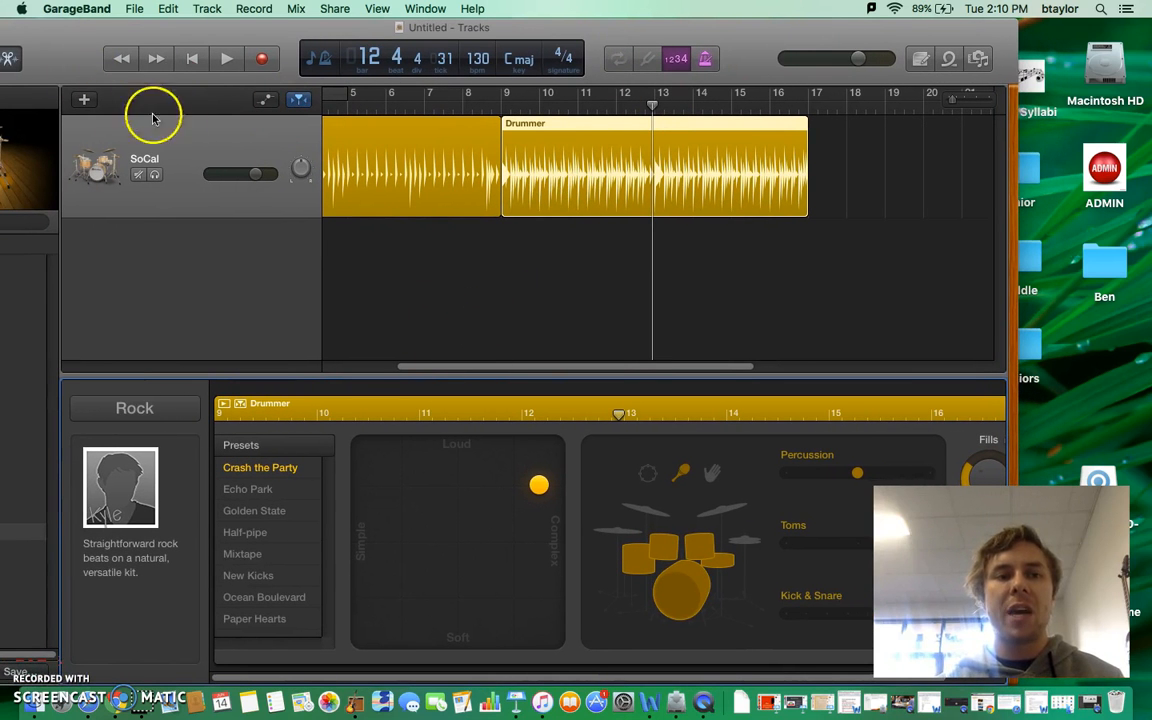
click(85, 100)
click(663, 182)
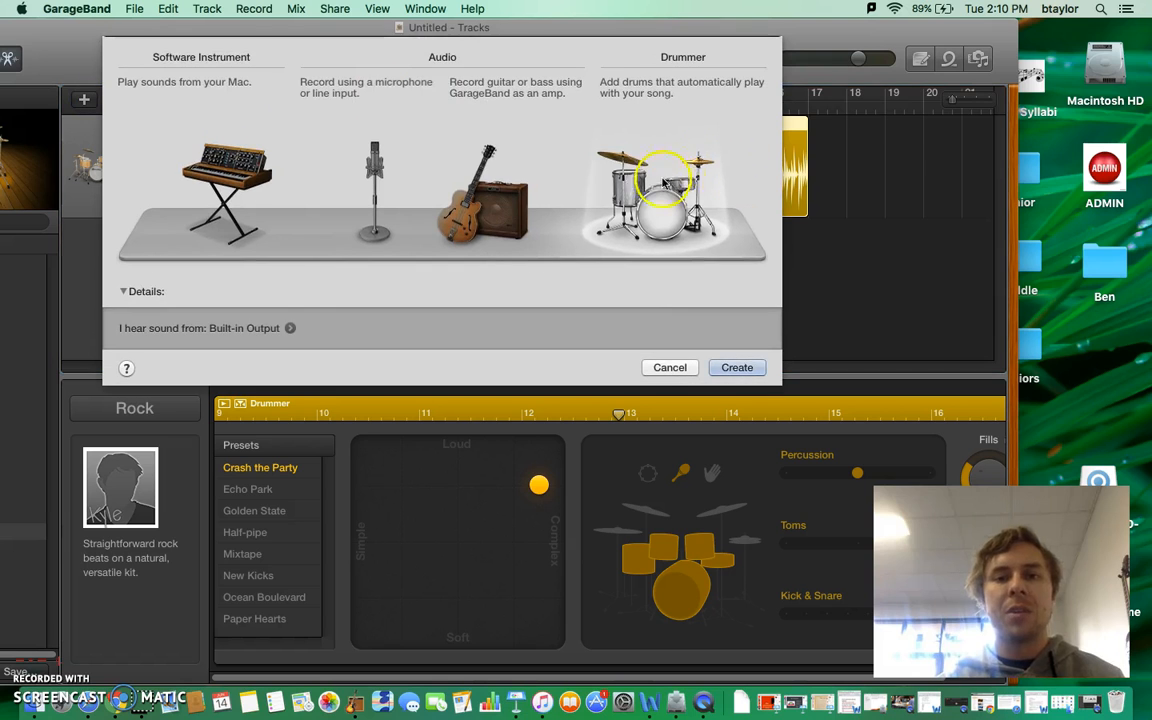
click(670, 367)
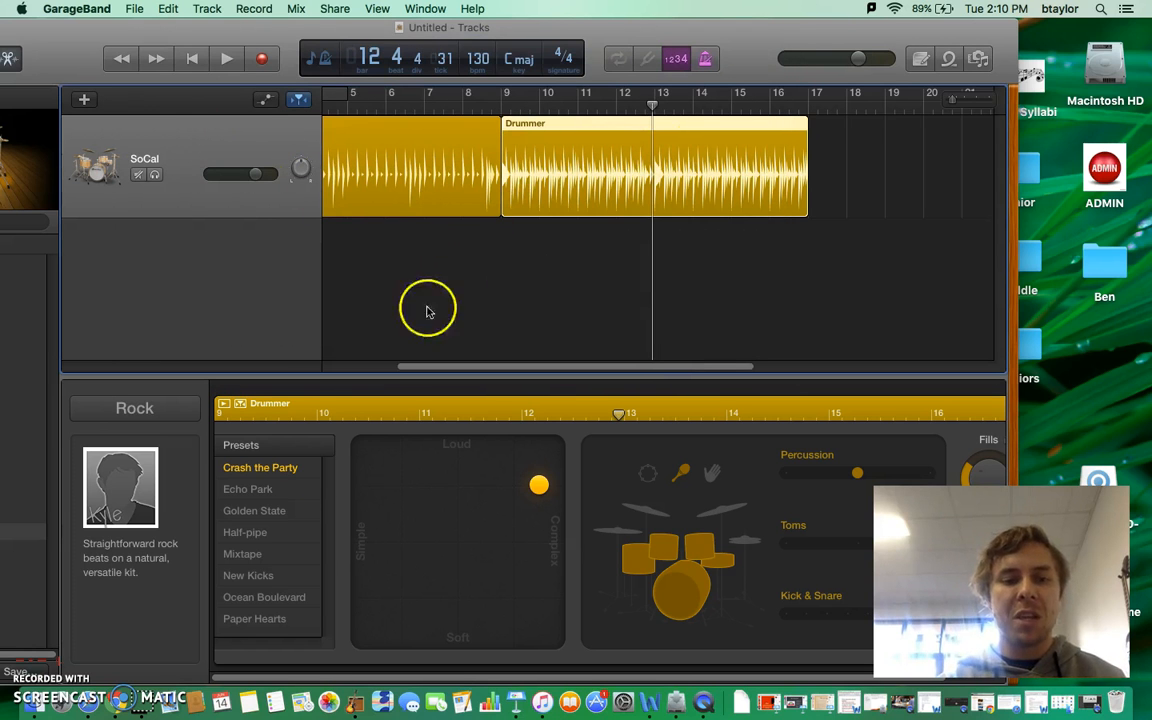
Try the New Kicks and Half-pipe presets on the second Drummer region, and settle on the Golden State preset
click(250, 574)
click(246, 532)
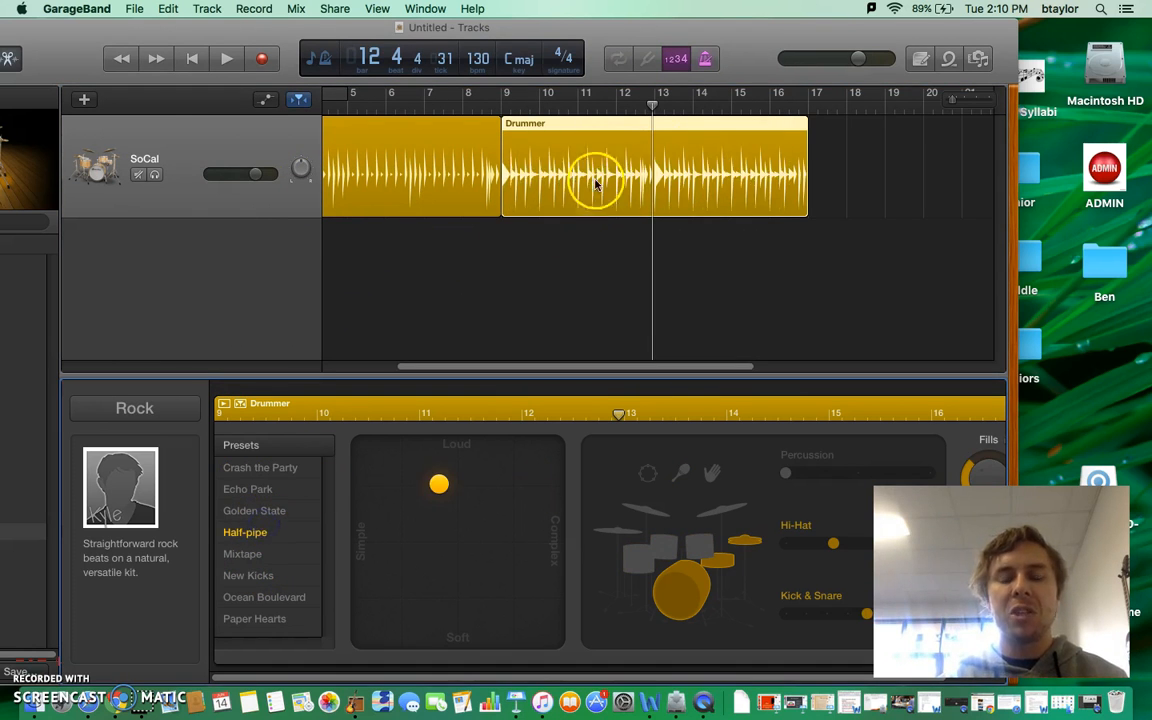
click(262, 510)
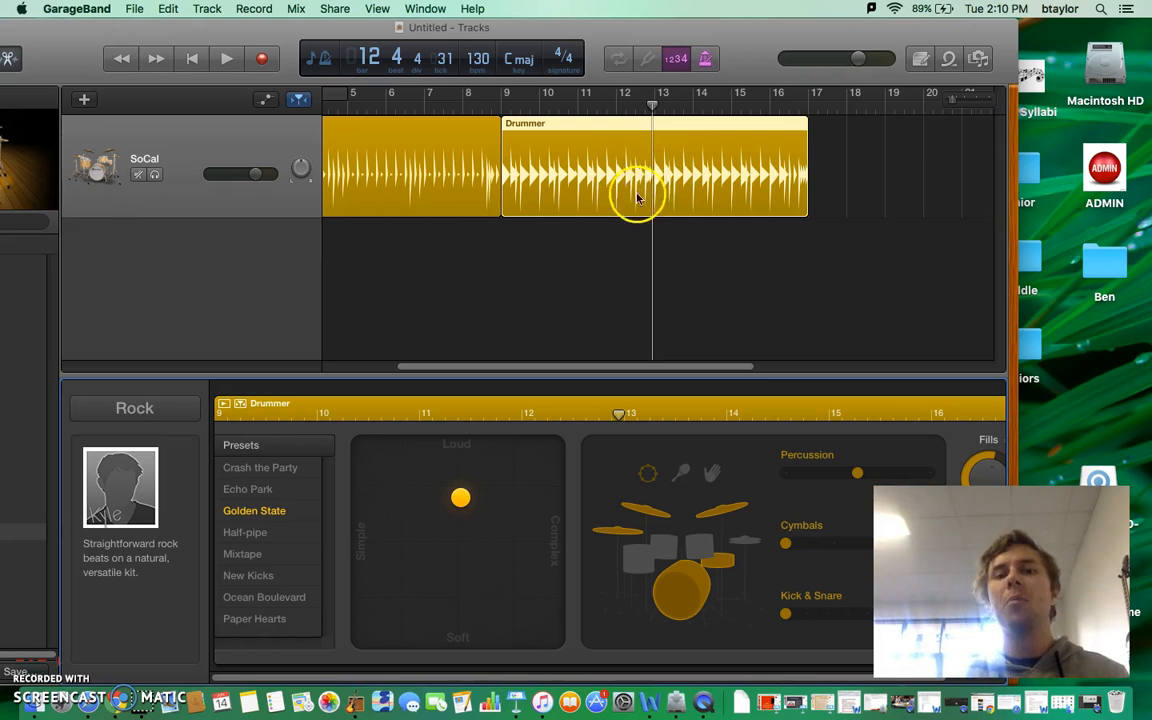
Apply the Mixtape preset to the first Drummer region, move its feel puck just to the Simple side of centre, and raise its Cymbals variation
click(437, 192)
click(255, 556)
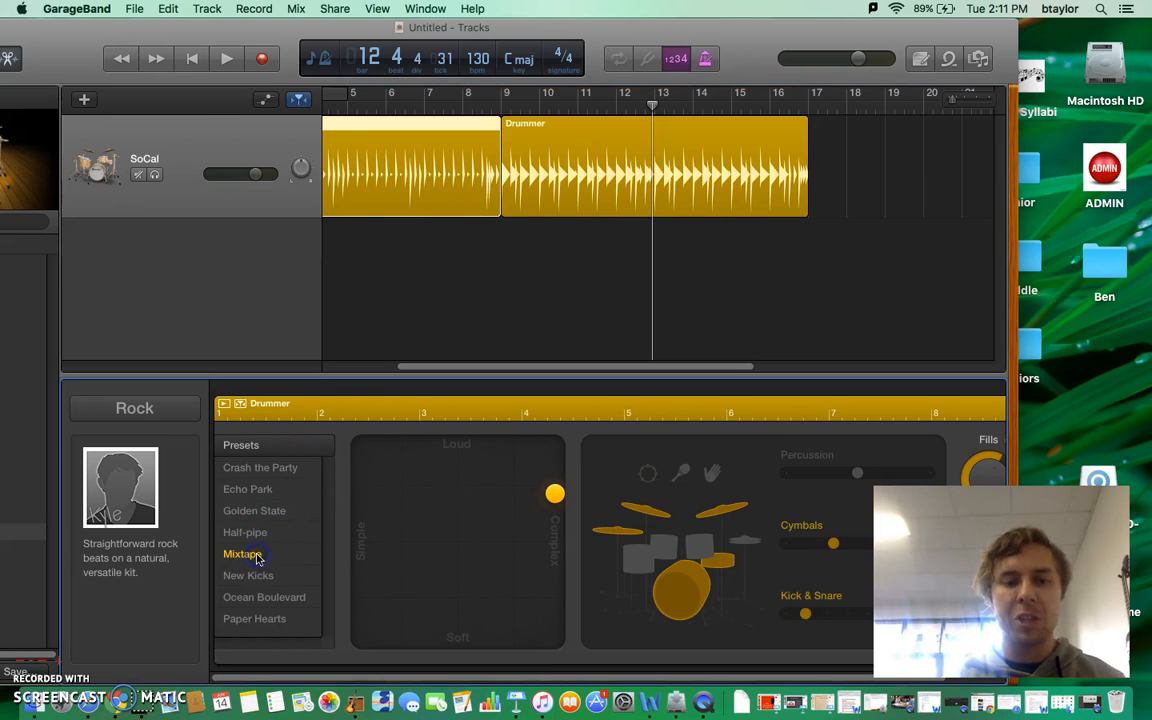
drag(552, 491, 480, 493)
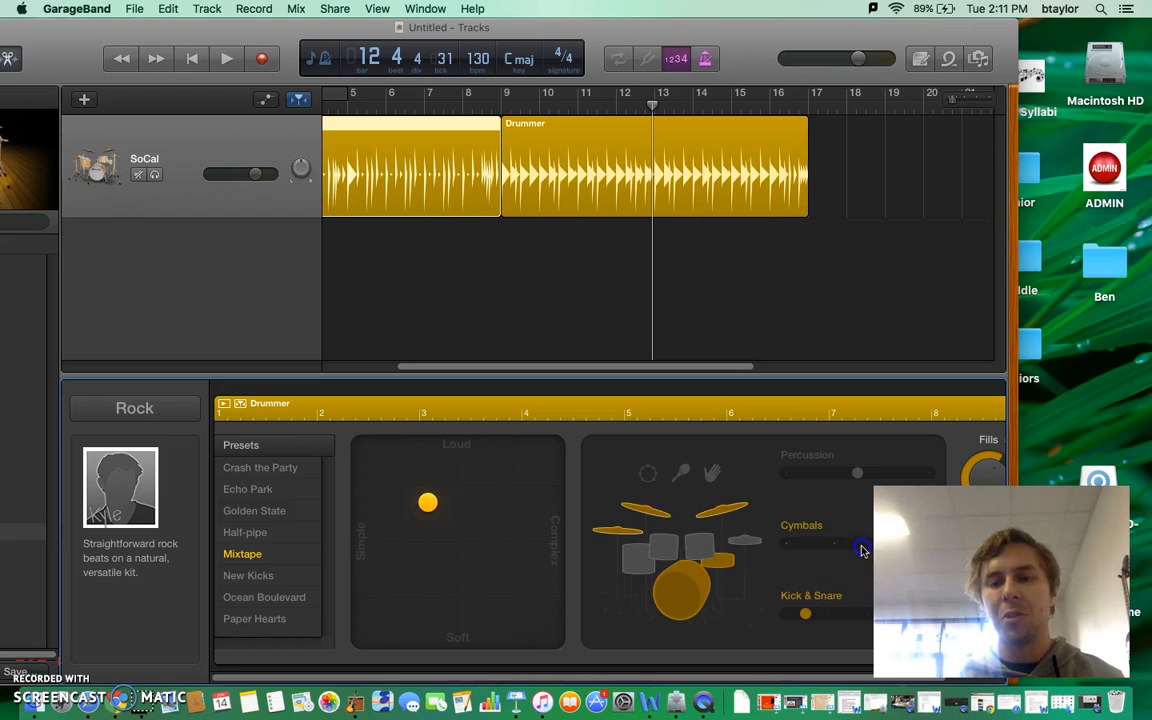
click(392, 507)
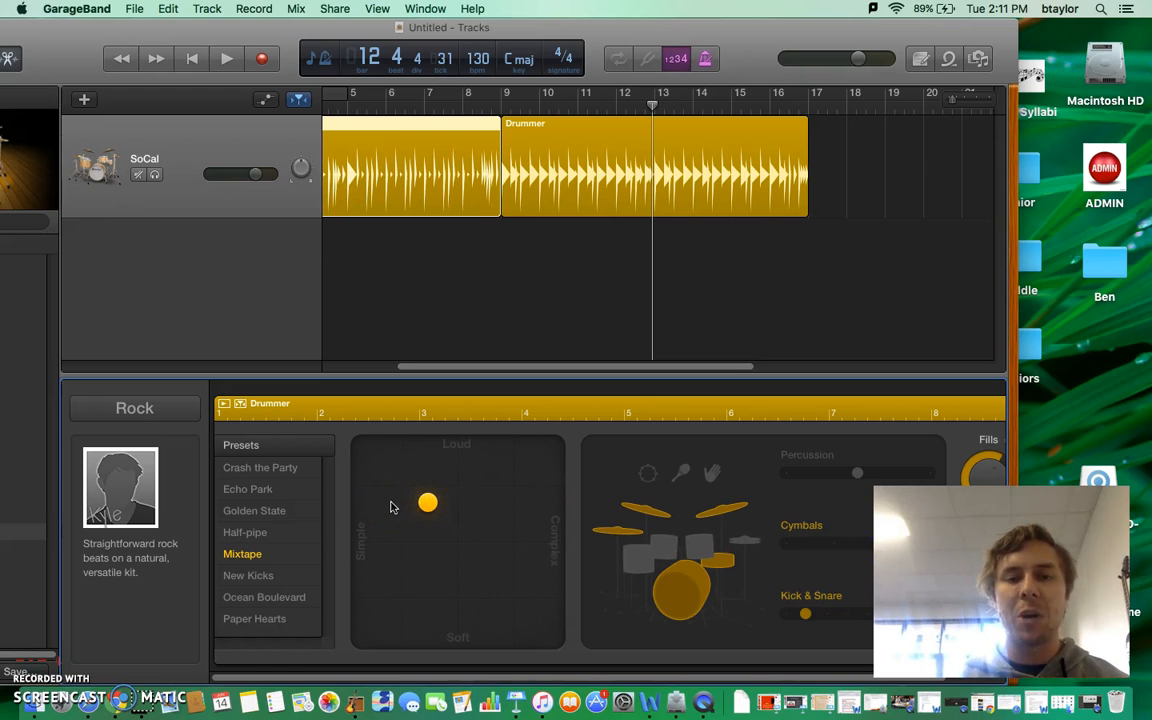